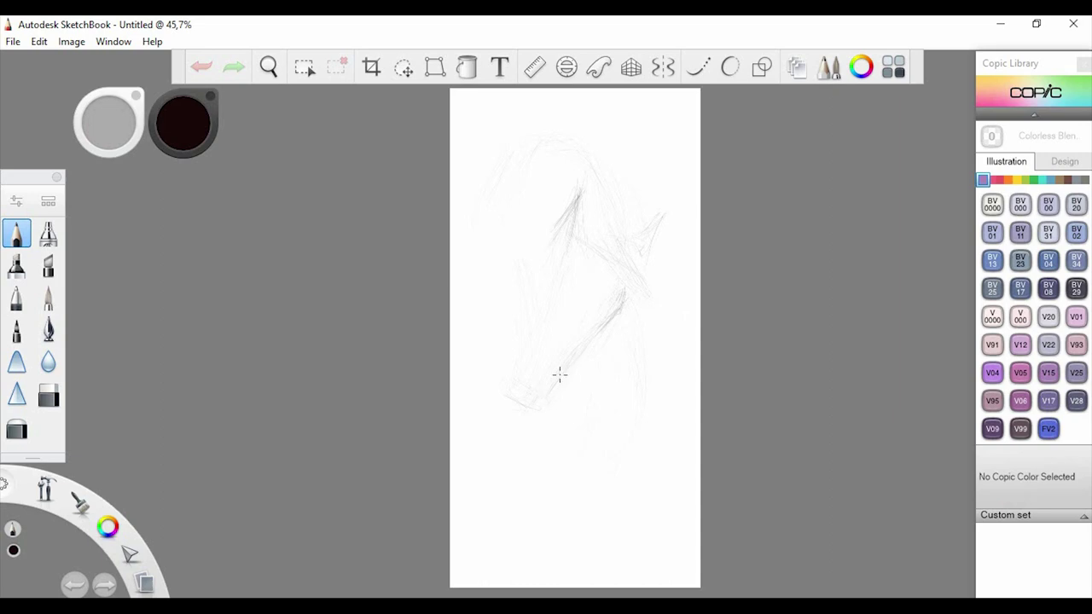
Sketch the rounded end of the horse's muzzle and shift the sketch layer slightly right on the canvas
left_click_drag(549, 389, 538, 414)
left_click(797, 67)
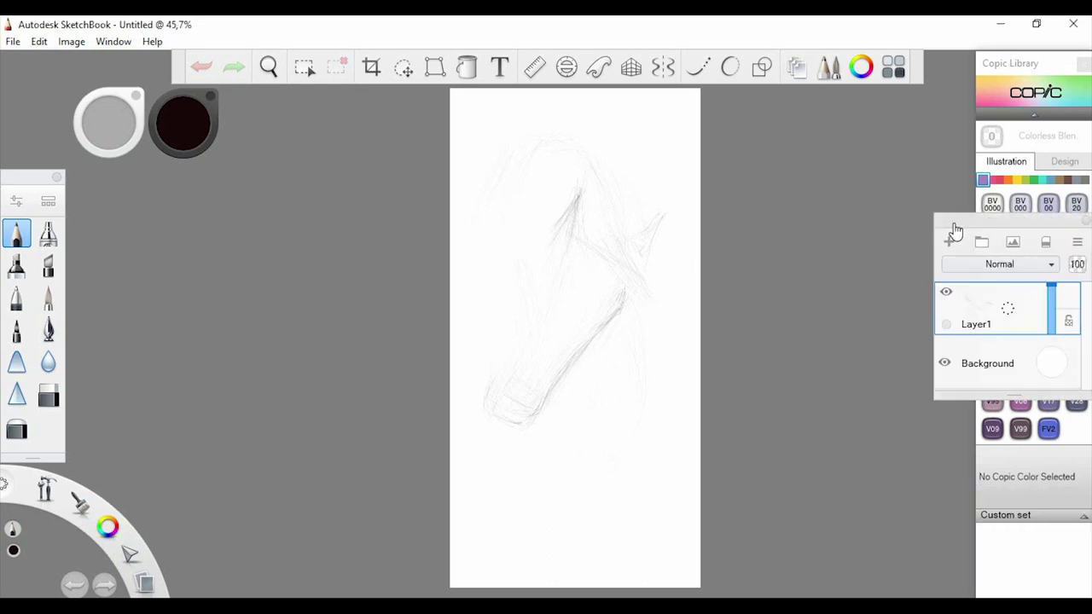
left_click_drag(951, 224, 836, 139)
left_click(435, 67)
left_click_drag(583, 256, 333, 84)
key("Return")
Strengthen the pencil lines of the cheek, crown and forelock, and sketch the front of the horse's face
key("space")
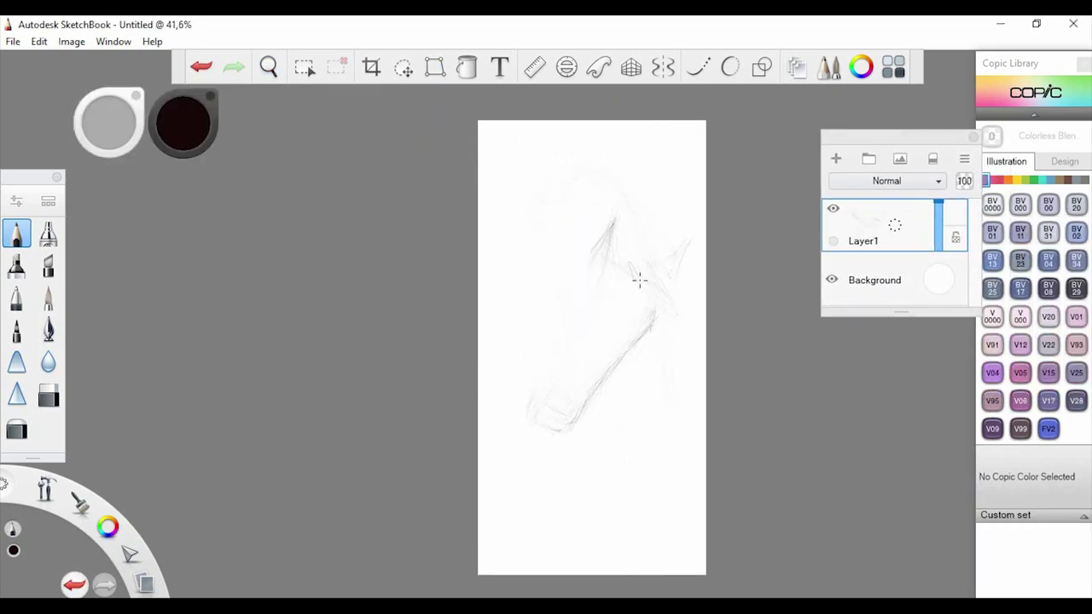
mouse_move(633, 273)
left_mouse_down()
mouse_move(674, 314)
mouse_move(668, 273)
mouse_move(661, 322)
mouse_move(674, 286)
mouse_move(689, 303)
mouse_move(650, 327)
mouse_move(653, 307)
mouse_move(622, 349)
left_mouse_up()
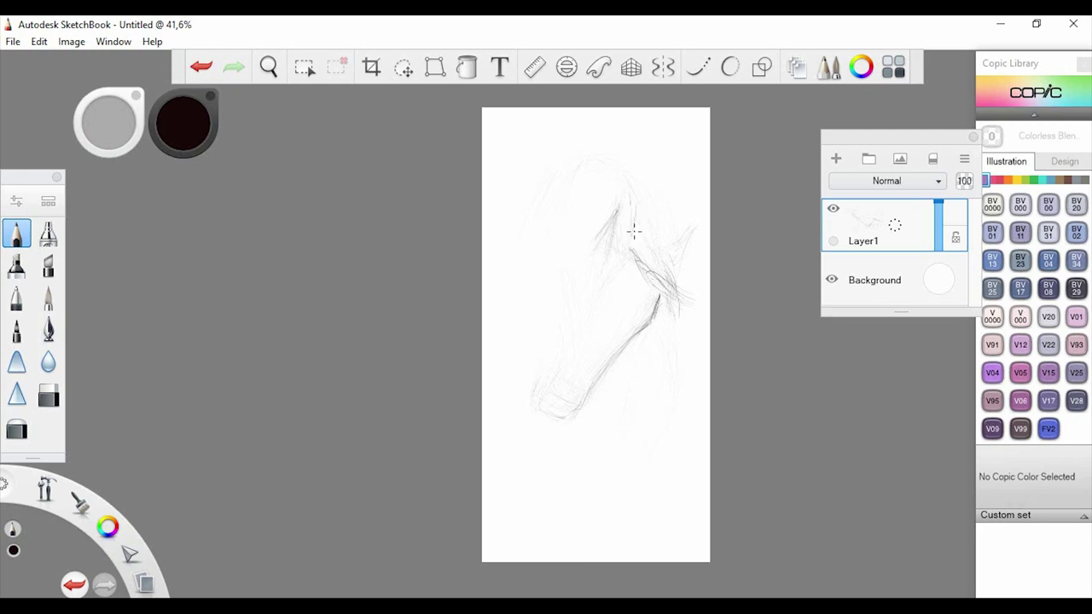
left_click_drag(634, 231, 629, 248)
mouse_move(634, 224)
left_mouse_down()
mouse_move(615, 178)
mouse_move(628, 198)
left_mouse_up()
left_click_drag(618, 146, 581, 170)
mouse_move(608, 213)
left_mouse_down()
mouse_move(595, 247)
mouse_move(614, 245)
mouse_move(608, 257)
mouse_move(619, 218)
mouse_move(608, 209)
mouse_move(585, 250)
mouse_move(615, 246)
mouse_move(567, 307)
left_mouse_up()
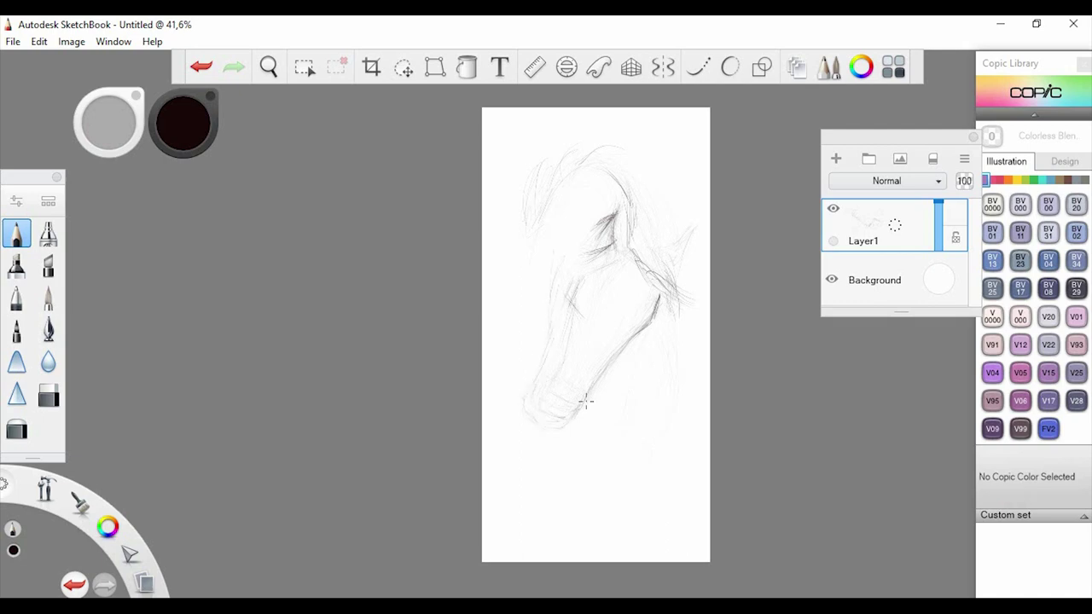
Reinforce the lower jaw line, then sketch the neck curve and the pointed ear behind the head
left_click_drag(611, 356, 587, 394)
mouse_move(661, 317)
left_mouse_down()
mouse_move(677, 350)
mouse_move(673, 403)
left_mouse_up()
mouse_move(651, 238)
left_mouse_down()
mouse_move(670, 270)
mouse_move(661, 279)
left_mouse_up()
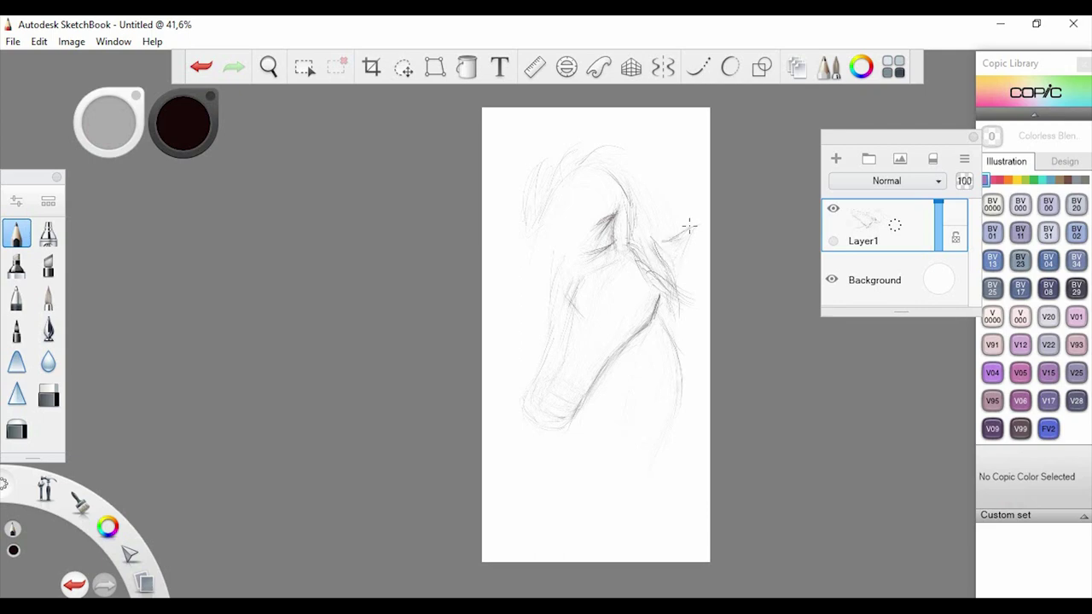
mouse_move(698, 232)
left_mouse_down()
mouse_move(666, 270)
mouse_move(666, 232)
mouse_move(678, 260)
mouse_move(652, 223)
mouse_move(655, 243)
mouse_move(669, 260)
mouse_move(656, 219)
mouse_move(666, 209)
mouse_move(654, 201)
mouse_move(674, 213)
mouse_move(656, 181)
mouse_move(617, 159)
mouse_move(680, 211)
left_mouse_up()
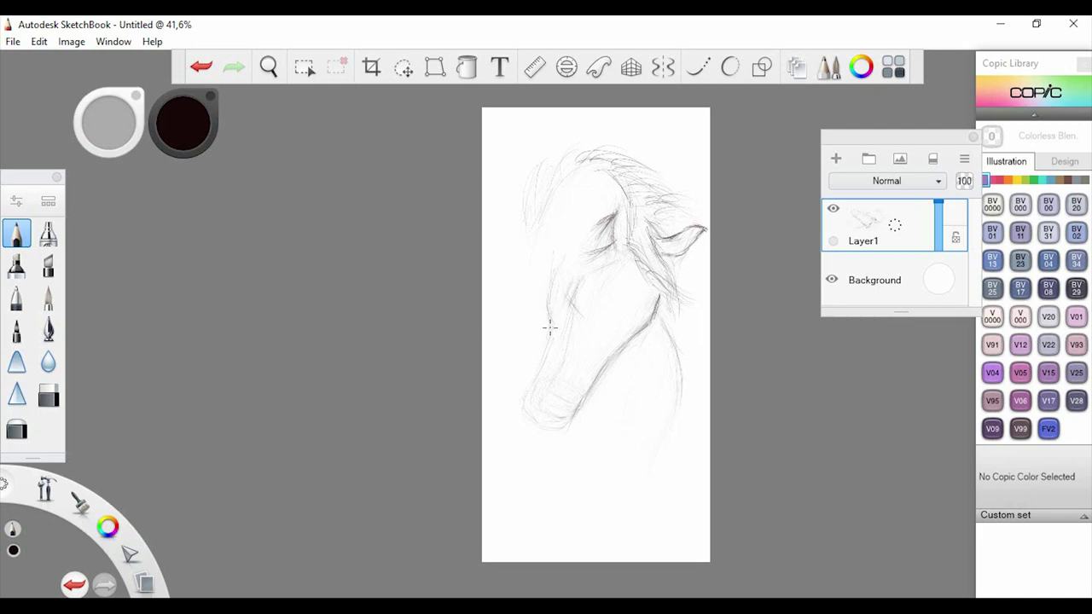
Firm up the muzzle's front outline, darken the triangular shape at the top of the head and shade the forehead
mouse_move(550, 328)
left_mouse_down()
mouse_move(522, 404)
mouse_move(545, 426)
left_mouse_up()
mouse_move(620, 220)
left_mouse_down()
mouse_move(625, 207)
mouse_move(594, 247)
mouse_move(615, 244)
mouse_move(606, 253)
left_mouse_up()
mouse_move(621, 211)
left_mouse_down()
mouse_move(602, 224)
mouse_move(594, 248)
mouse_move(609, 232)
mouse_move(606, 248)
left_mouse_up()
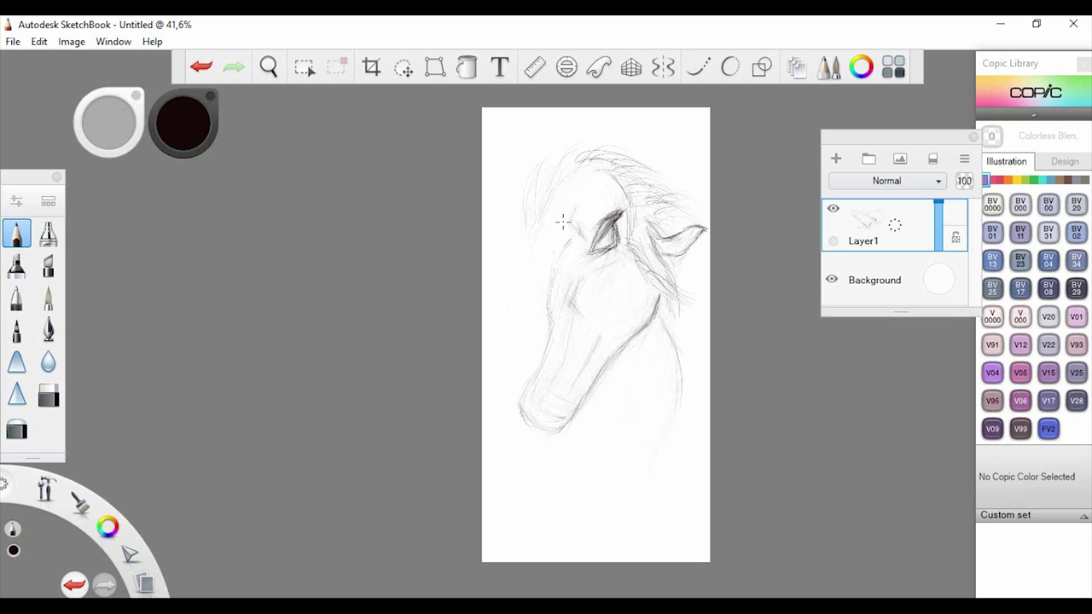
left_click_drag(585, 205, 571, 229)
Darken the curve at the back corner of the jaw and draw the small fold inside it
key("space")
left_click_drag(579, 296, 641, 351)
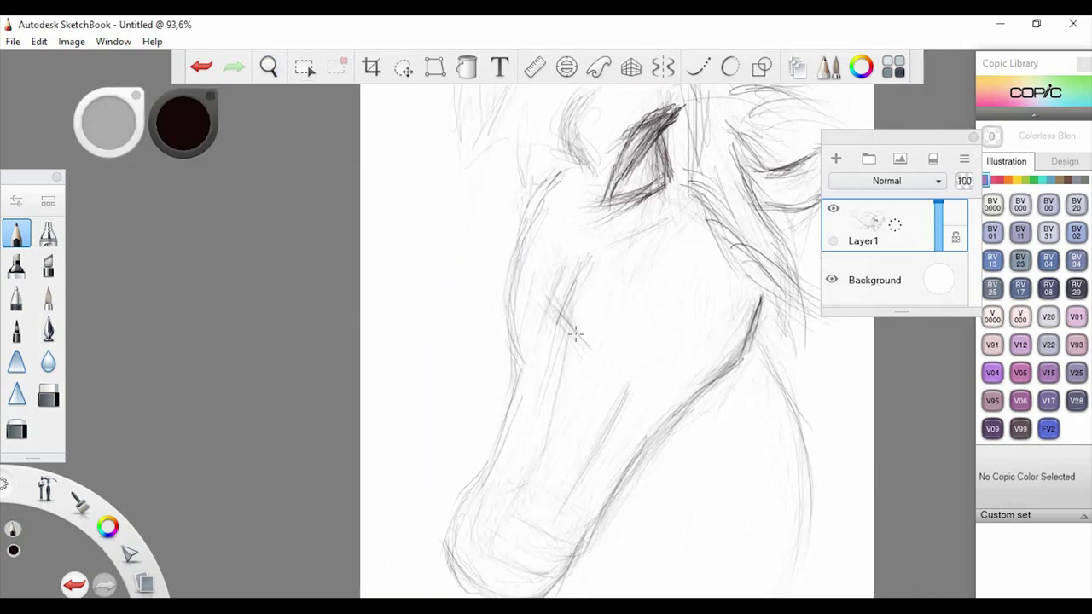
mouse_move(761, 298)
left_mouse_down()
mouse_move(731, 361)
mouse_move(723, 349)
mouse_move(743, 322)
mouse_move(706, 348)
mouse_move(714, 362)
mouse_move(726, 338)
mouse_move(731, 361)
mouse_move(730, 346)
mouse_move(719, 360)
mouse_move(736, 358)
mouse_move(702, 383)
left_mouse_up()
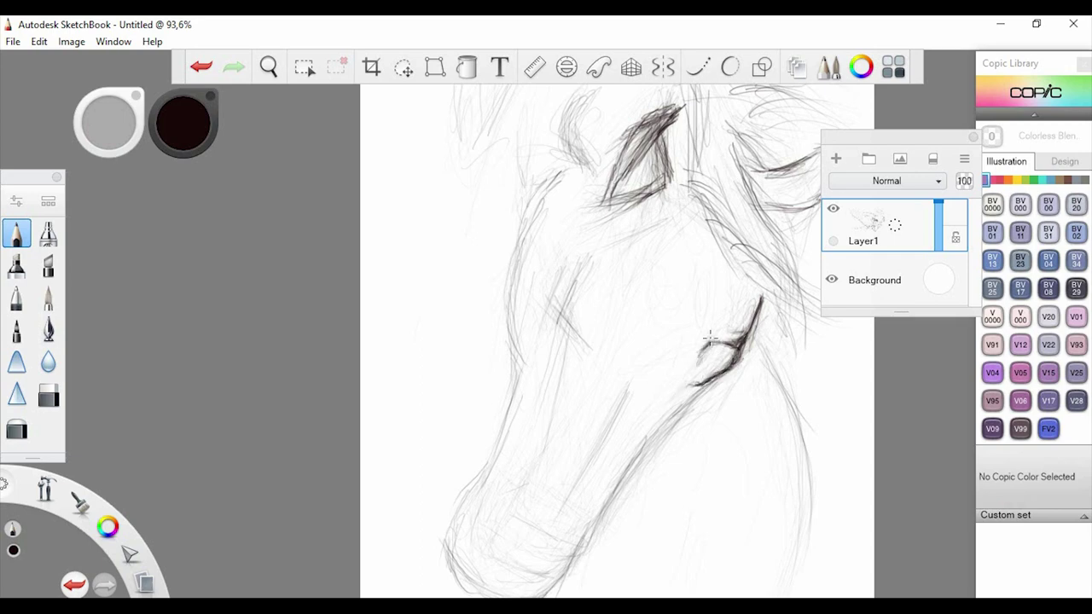
mouse_move(710, 339)
left_mouse_down()
mouse_move(727, 364)
mouse_move(698, 379)
mouse_move(705, 359)
left_mouse_up()
mouse_move(732, 346)
left_mouse_down()
mouse_move(721, 356)
mouse_move(708, 340)
mouse_move(732, 315)
mouse_move(713, 343)
left_mouse_up()
Hatch the hollow between the cheek and the throat, just above the jaw corner
left_click_drag(749, 273, 764, 299)
mouse_move(720, 240)
left_mouse_down()
mouse_move(757, 290)
mouse_move(718, 244)
mouse_move(758, 302)
mouse_move(739, 311)
mouse_move(747, 298)
mouse_move(718, 266)
mouse_move(722, 302)
left_mouse_up()
left_click_drag(724, 259, 738, 303)
mouse_move(739, 263)
left_mouse_down()
mouse_move(723, 306)
mouse_move(747, 308)
mouse_move(719, 359)
mouse_move(531, 342)
left_mouse_up()
Deepen the cheek hollow's shading, extend it around the jaw fold and start darkening the lower jaw line
key("space")
left_click_drag(662, 235, 706, 278)
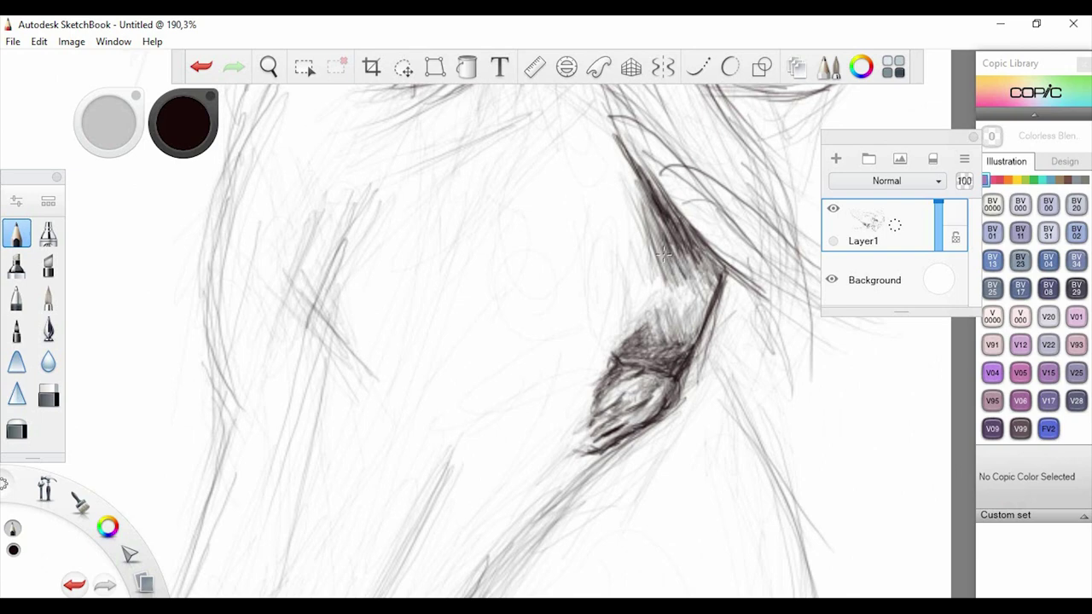
left_click_drag(628, 182, 659, 242)
left_click_drag(650, 253, 671, 307)
mouse_move(669, 270)
left_mouse_down()
mouse_move(693, 316)
mouse_move(709, 292)
mouse_move(644, 276)
left_mouse_up()
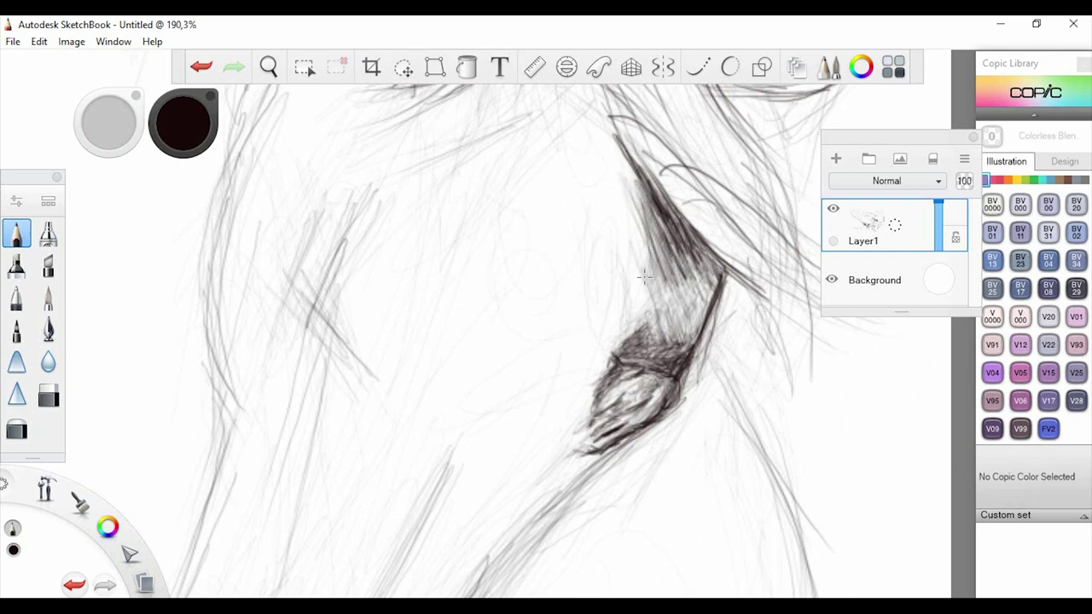
mouse_move(634, 324)
left_mouse_down()
mouse_move(590, 382)
mouse_move(571, 432)
left_mouse_up()
mouse_move(590, 392)
left_mouse_down()
mouse_move(563, 428)
mouse_move(554, 411)
left_mouse_up()
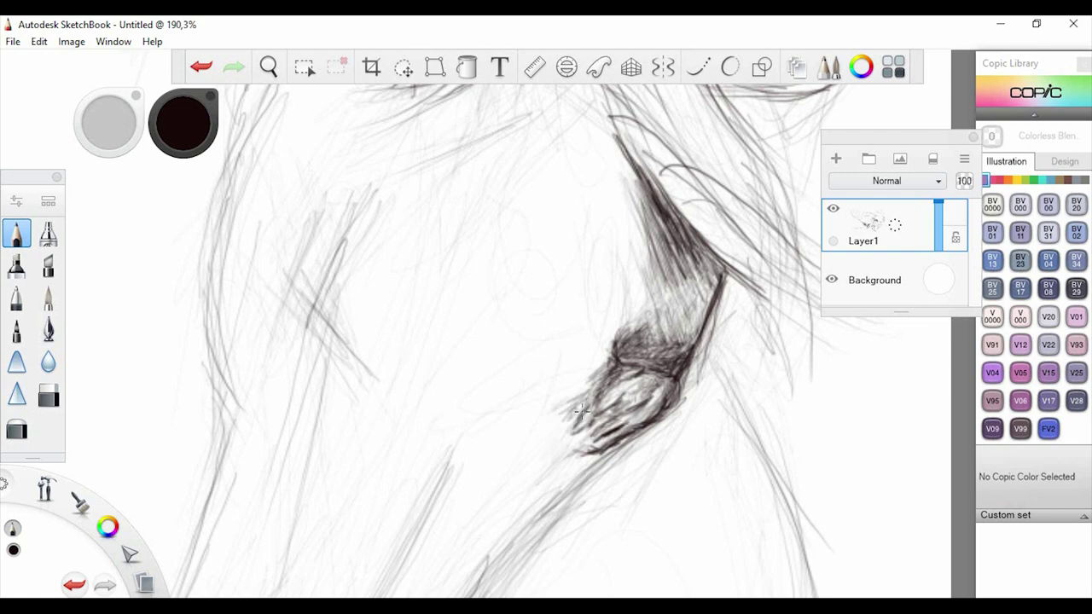
mouse_move(587, 455)
left_mouse_down()
mouse_move(537, 519)
mouse_move(549, 474)
mouse_move(493, 553)
left_mouse_up()
Build up dark hatching along the back edge of the cheek toward the top of the hollow
left_click_drag(650, 202, 662, 242)
mouse_move(626, 153)
left_mouse_down()
mouse_move(663, 241)
mouse_move(663, 195)
mouse_move(684, 244)
left_mouse_up()
left_click_drag(621, 170, 645, 269)
left_click_drag(631, 201, 653, 268)
left_click_drag(607, 133, 643, 196)
mouse_move(606, 113)
left_mouse_down()
mouse_move(645, 186)
mouse_move(643, 229)
left_mouse_up()
left_click_drag(609, 155, 646, 244)
left_click_drag(610, 128, 611, 256)
Darken the jaw corner's outer contour and the long strands crossing behind the cheek
left_click_drag(723, 274, 679, 369)
left_click_drag(709, 318, 667, 404)
left_click_drag(721, 254, 805, 329)
left_click_drag(710, 220, 788, 295)
mouse_move(621, 133)
left_mouse_down()
mouse_move(683, 213)
mouse_move(749, 245)
left_mouse_up()
left_click_drag(669, 181, 742, 249)
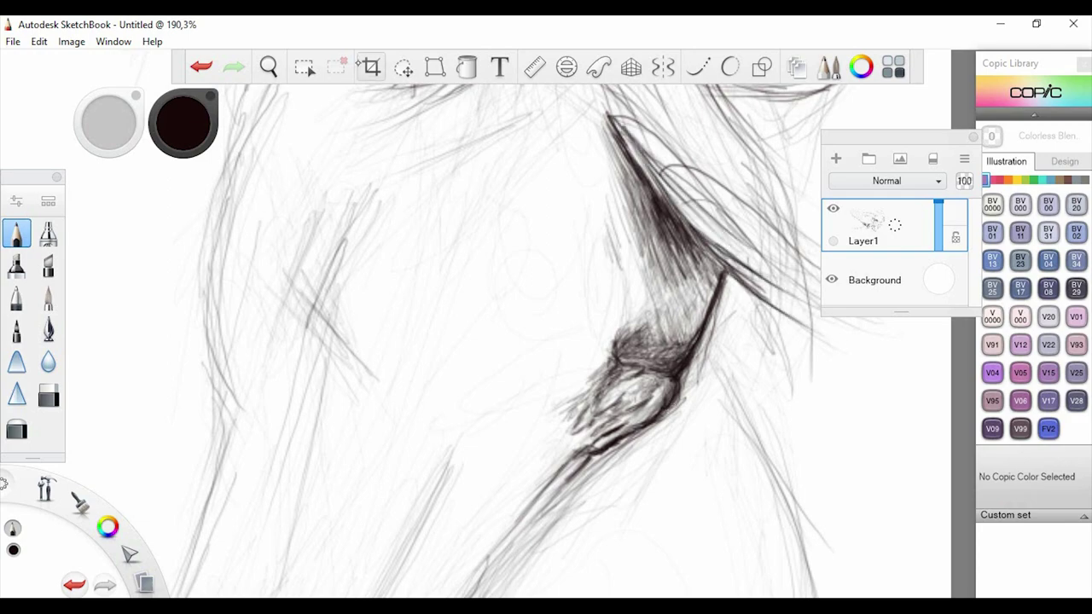
Darken the lower jaw line from the cheek fold down to the chin and add a dark accent there
key("space")
mouse_move(549, 264)
left_mouse_down()
mouse_move(544, 372)
mouse_move(520, 415)
left_mouse_up()
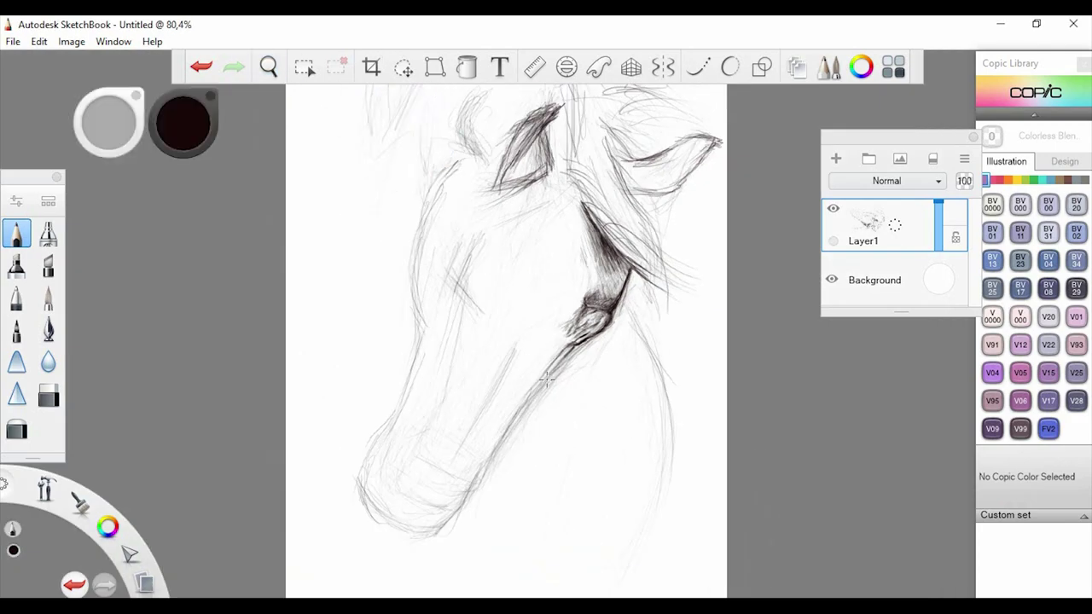
left_click_drag(566, 351, 491, 455)
left_click_drag(537, 388, 468, 500)
mouse_move(500, 447)
left_mouse_down()
mouse_move(460, 513)
mouse_move(412, 542)
mouse_move(428, 541)
left_mouse_up()
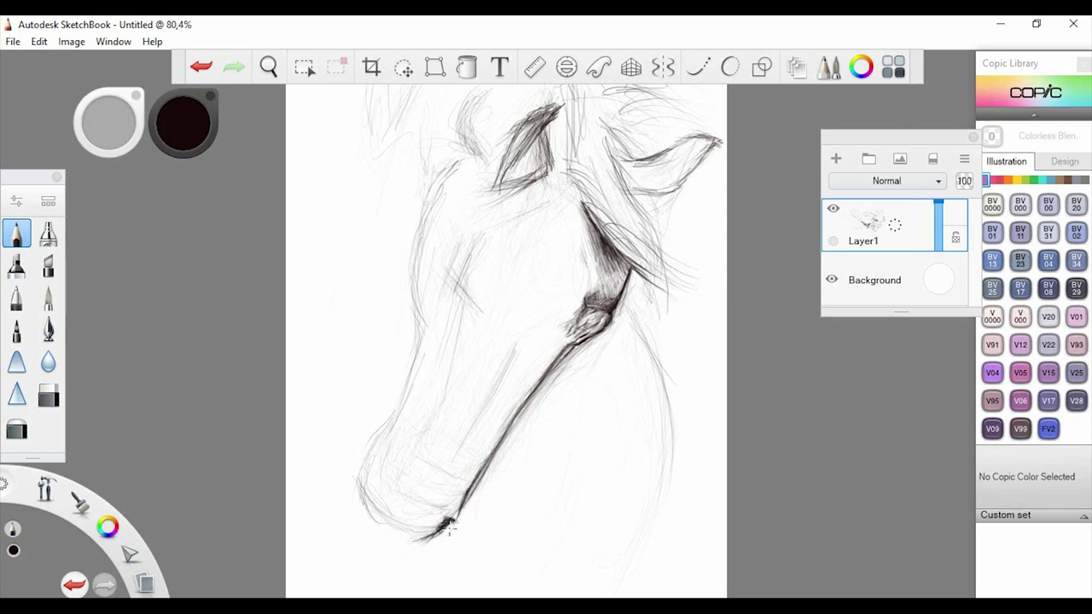
mouse_move(469, 479)
left_mouse_down()
mouse_move(432, 539)
mouse_move(411, 544)
left_mouse_up()
Try shading the jaw and cheek with a smaller Airbrush
left_click(49, 233)
left_click(16, 201)
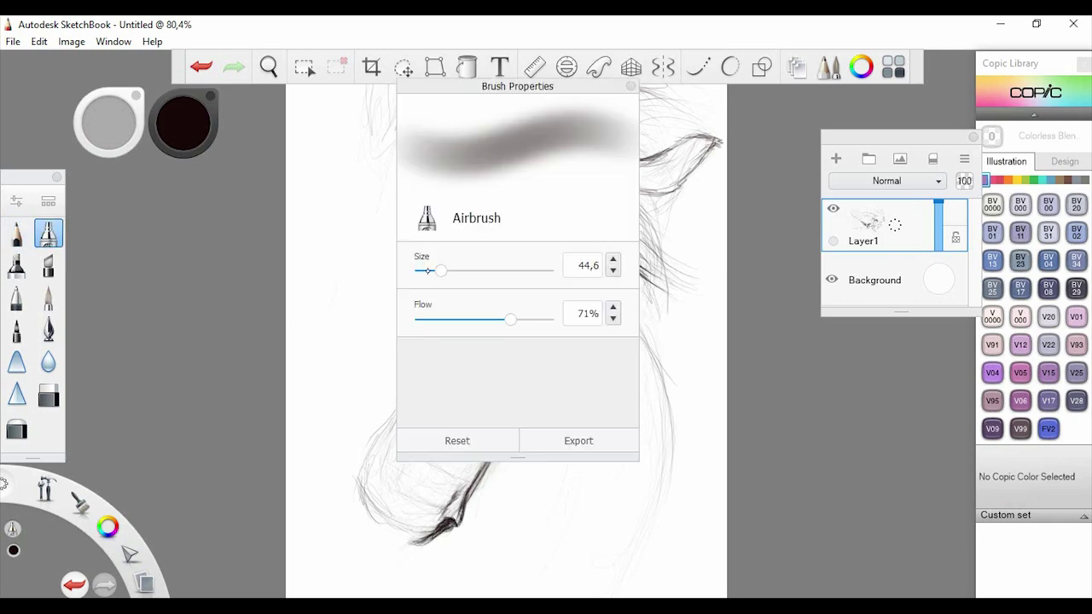
left_click_drag(441, 270, 425, 270)
left_click(630, 87)
left_click_drag(556, 347, 530, 377)
mouse_move(589, 229)
left_mouse_down()
mouse_move(580, 287)
mouse_move(597, 307)
mouse_move(563, 346)
mouse_move(587, 277)
mouse_move(580, 254)
left_mouse_up()
Undo the airbrush shading and switch back to the Pencil
left_click(202, 67)
left_click(201, 67)
left_click(202, 67)
left_click(202, 67)
left_click(201, 68)
left_click(16, 233)
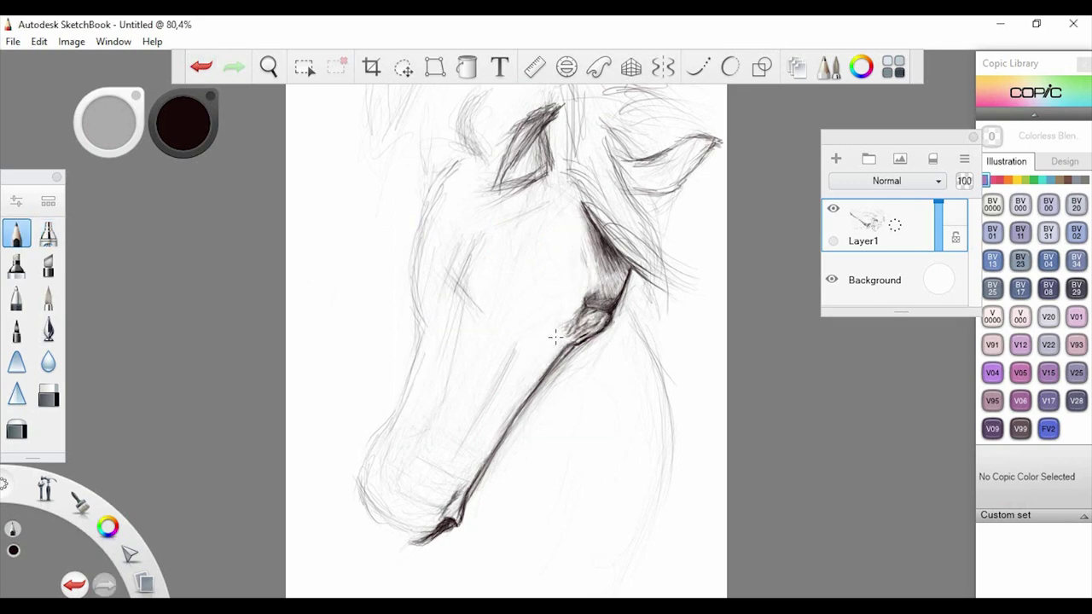
Fill the chin with solid dark pencil and shade the narrow area just above it
key("space")
left_click_drag(452, 266, 604, 133)
left_click_drag(478, 580, 590, 299)
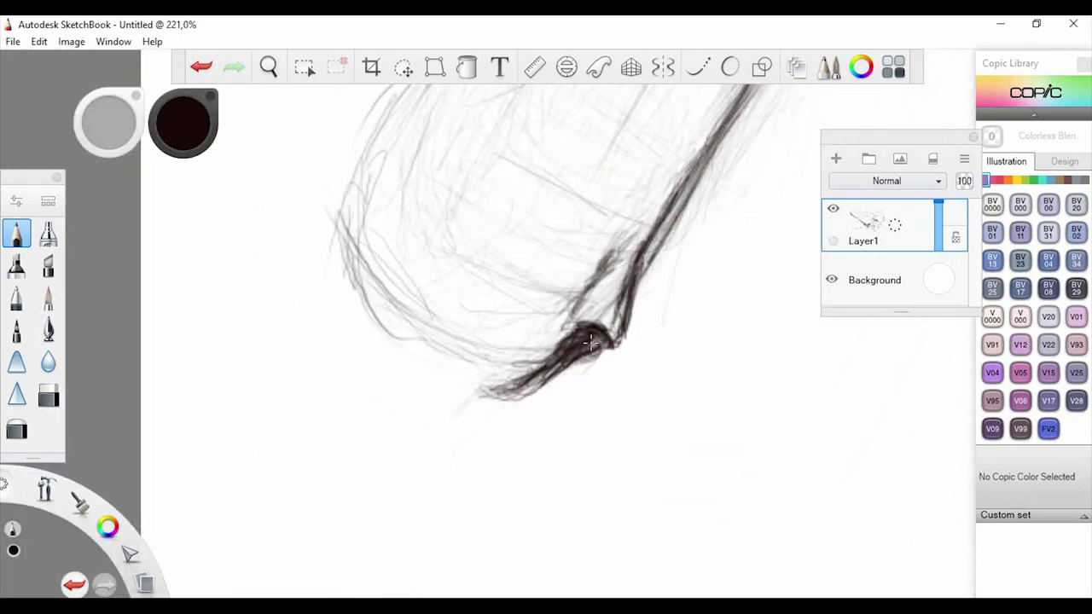
mouse_move(589, 343)
left_mouse_down()
mouse_move(600, 341)
mouse_move(535, 384)
mouse_move(531, 372)
mouse_move(580, 328)
mouse_move(511, 394)
mouse_move(474, 386)
mouse_move(539, 334)
mouse_move(572, 291)
mouse_move(531, 359)
mouse_move(597, 295)
mouse_move(593, 311)
mouse_move(607, 277)
mouse_move(587, 301)
mouse_move(606, 273)
left_mouse_up()
Erase a thin highlight between the chin shading and the jaw line
key("e")
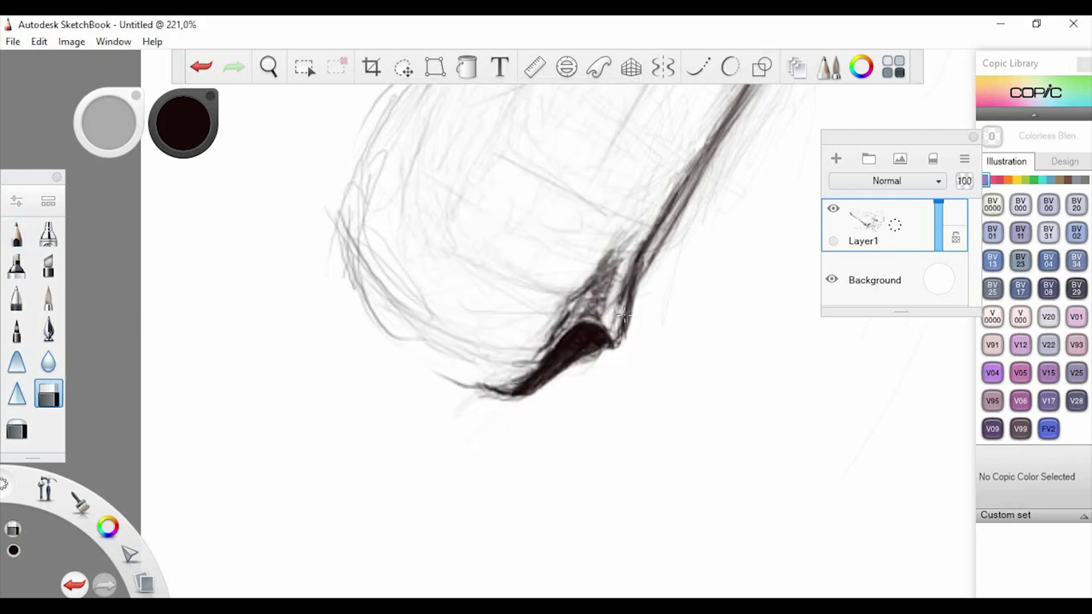
mouse_move(623, 315)
left_mouse_down()
mouse_move(635, 307)
mouse_move(625, 271)
mouse_move(614, 311)
left_mouse_up()
mouse_move(573, 316)
left_mouse_down()
mouse_move(528, 372)
mouse_move(558, 327)
mouse_move(530, 327)
mouse_move(610, 258)
mouse_move(642, 196)
left_mouse_up()
Outline the bottom of the muzzle in dark pencil and hatch the lips up toward the lower jaw
left_click(16, 234)
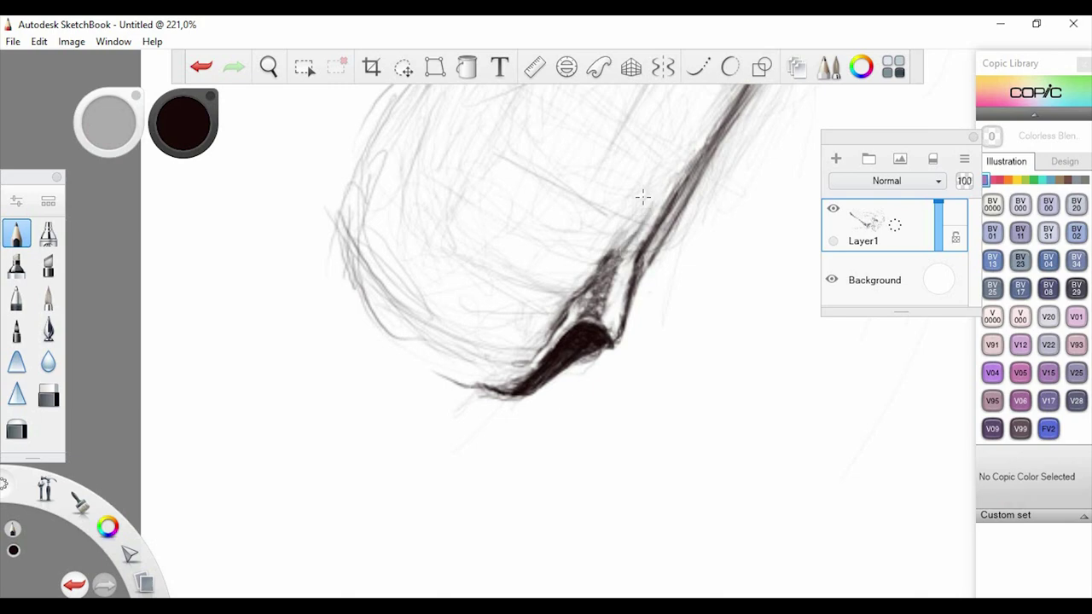
mouse_move(627, 251)
left_mouse_down()
mouse_move(597, 311)
mouse_move(601, 264)
mouse_move(673, 180)
mouse_move(683, 189)
mouse_move(635, 274)
mouse_move(715, 144)
mouse_move(495, 368)
mouse_move(418, 359)
mouse_move(377, 326)
mouse_move(439, 369)
mouse_move(442, 341)
mouse_move(512, 345)
left_mouse_up()
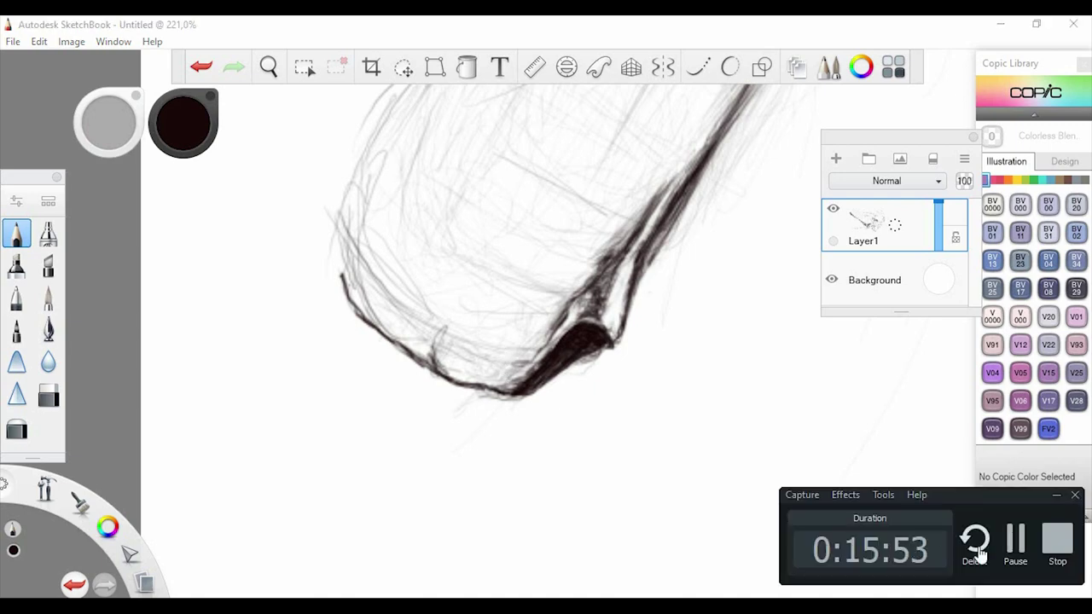
key("space")
left_click_drag(518, 365, 557, 378)
mouse_move(572, 444)
left_mouse_down()
mouse_move(587, 434)
mouse_move(554, 452)
mouse_move(546, 430)
mouse_move(567, 420)
mouse_move(571, 445)
mouse_move(580, 426)
mouse_move(544, 437)
mouse_move(571, 446)
mouse_move(539, 431)
mouse_move(573, 446)
left_mouse_up()
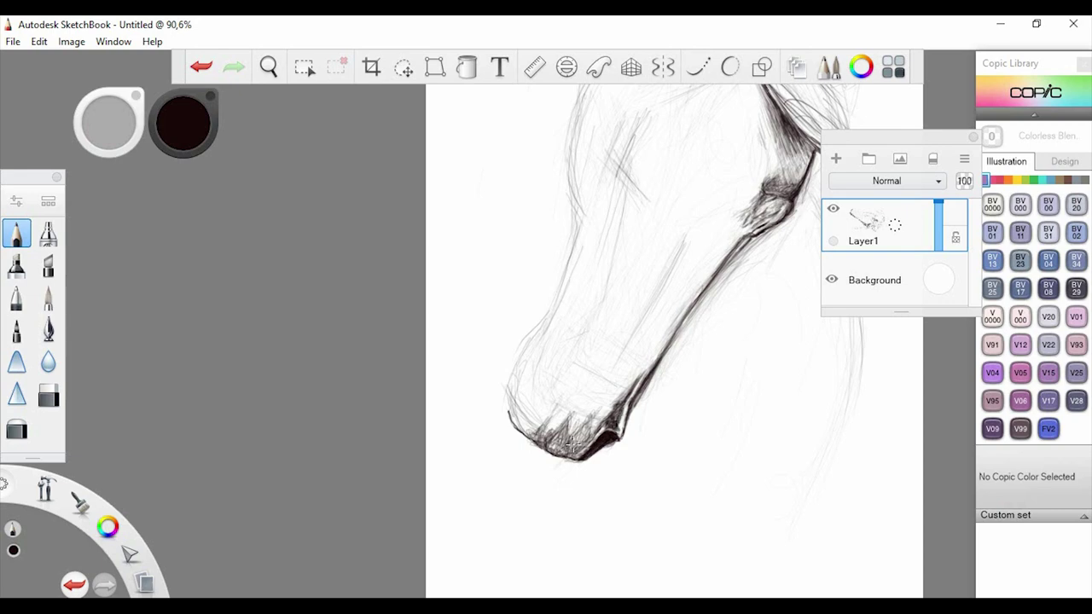
left_click_drag(595, 411, 610, 392)
mouse_move(607, 401)
left_mouse_down()
mouse_move(592, 432)
mouse_move(568, 435)
mouse_move(577, 457)
left_mouse_up()
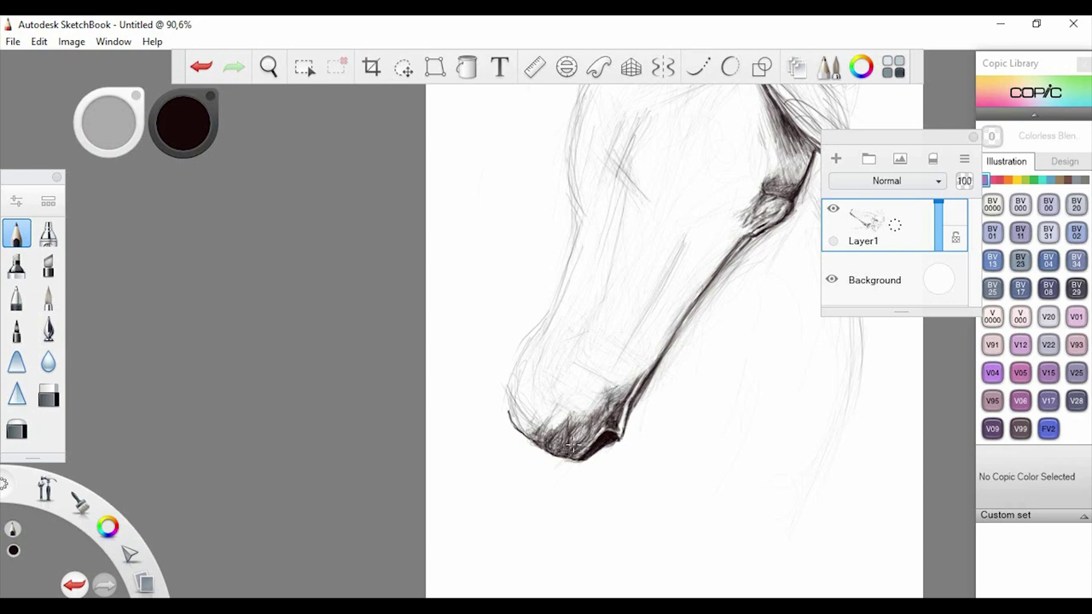
mouse_move(639, 370)
left_mouse_down()
mouse_move(619, 389)
mouse_move(716, 256)
mouse_move(621, 375)
mouse_move(605, 388)
mouse_move(601, 377)
mouse_move(567, 388)
mouse_move(589, 401)
mouse_move(576, 411)
mouse_move(559, 388)
left_mouse_up()
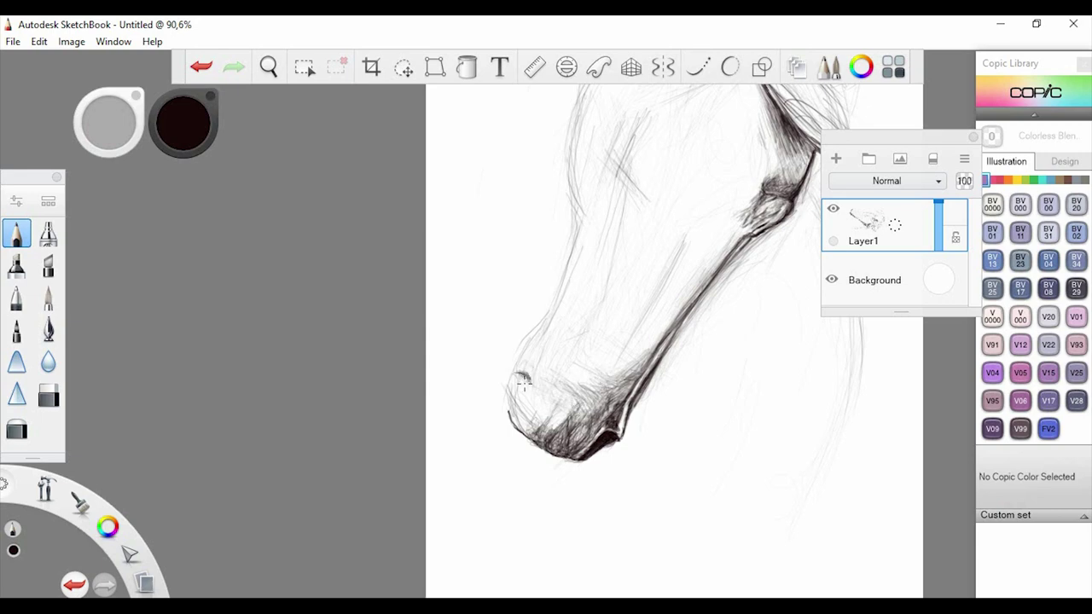
Draw and fill the dark nostril, and hatch the muzzle between the nostril and the chin
mouse_move(524, 382)
left_mouse_down()
mouse_move(512, 418)
mouse_move(506, 396)
mouse_move(512, 431)
mouse_move(527, 400)
mouse_move(519, 423)
left_mouse_up()
left_click_drag(515, 377, 521, 389)
mouse_move(529, 394)
left_mouse_down()
mouse_move(520, 427)
mouse_move(538, 392)
mouse_move(550, 409)
mouse_move(537, 418)
mouse_move(541, 364)
mouse_move(538, 428)
mouse_move(570, 394)
mouse_move(551, 430)
mouse_move(574, 440)
mouse_move(601, 385)
mouse_move(614, 395)
mouse_move(597, 428)
mouse_move(576, 432)
left_mouse_up()
left_click_drag(585, 394, 558, 440)
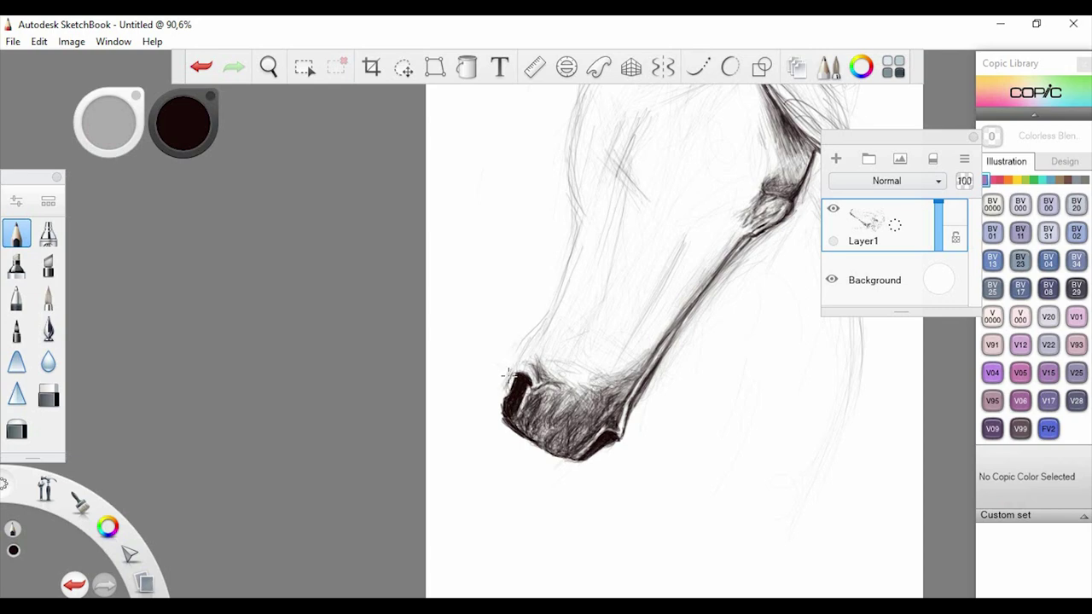
Darken the muzzle's front contour and shade the nose above the nostril up along the bridge
mouse_move(502, 400)
left_mouse_down()
mouse_move(512, 425)
mouse_move(515, 330)
mouse_move(507, 348)
mouse_move(555, 372)
left_mouse_up()
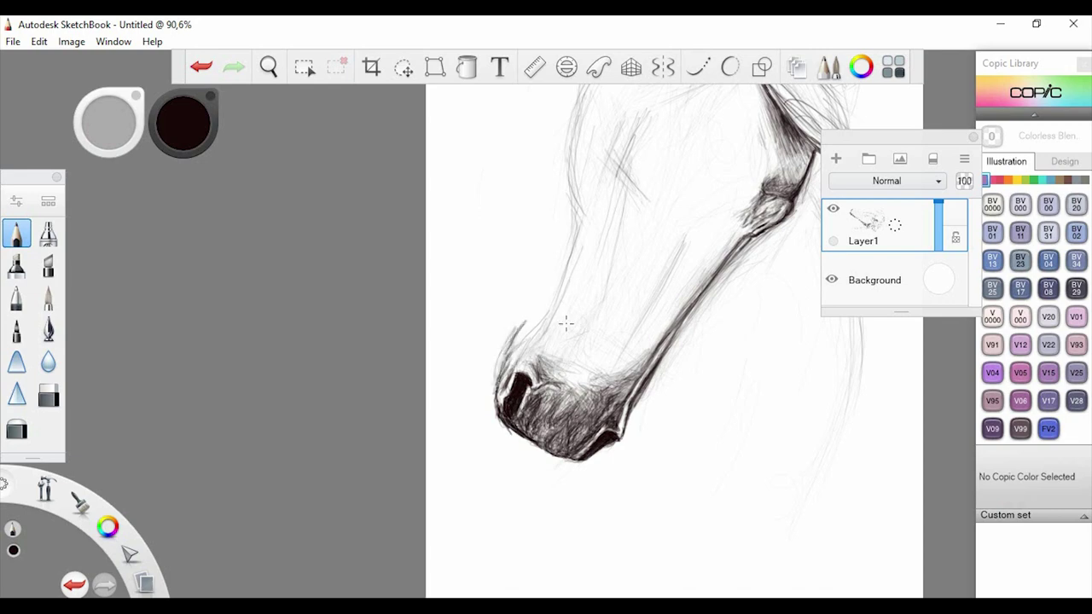
mouse_move(561, 320)
left_mouse_down()
mouse_move(513, 363)
mouse_move(571, 328)
mouse_move(589, 282)
mouse_move(565, 339)
mouse_move(576, 342)
mouse_move(559, 350)
mouse_move(589, 309)
mouse_move(631, 354)
mouse_move(589, 341)
mouse_move(551, 368)
mouse_move(596, 342)
left_mouse_up()
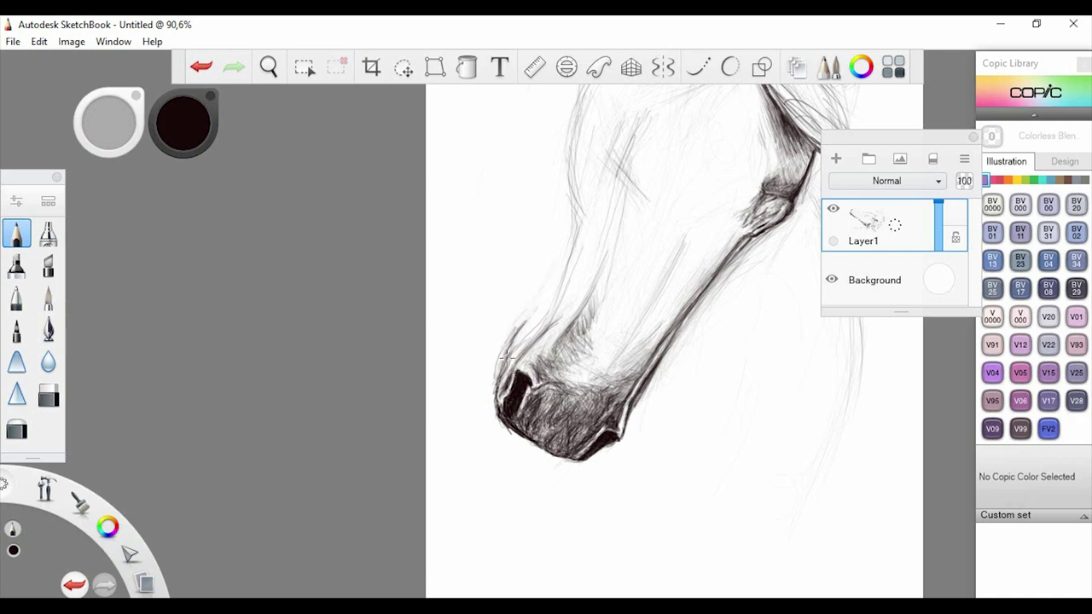
mouse_move(574, 224)
left_mouse_down()
mouse_move(537, 304)
mouse_move(573, 306)
mouse_move(593, 256)
mouse_move(558, 361)
mouse_move(582, 309)
mouse_move(597, 239)
mouse_move(525, 358)
mouse_move(521, 323)
mouse_move(566, 247)
mouse_move(537, 316)
mouse_move(580, 215)
mouse_move(550, 309)
mouse_move(586, 241)
mouse_move(586, 207)
left_mouse_up()
mouse_move(599, 261)
left_mouse_down()
mouse_move(597, 294)
mouse_move(643, 256)
left_mouse_up()
Shade the long diagonal cheekbone line running from the middle of the cheek down toward the muzzle
left_click_drag(705, 172, 660, 272)
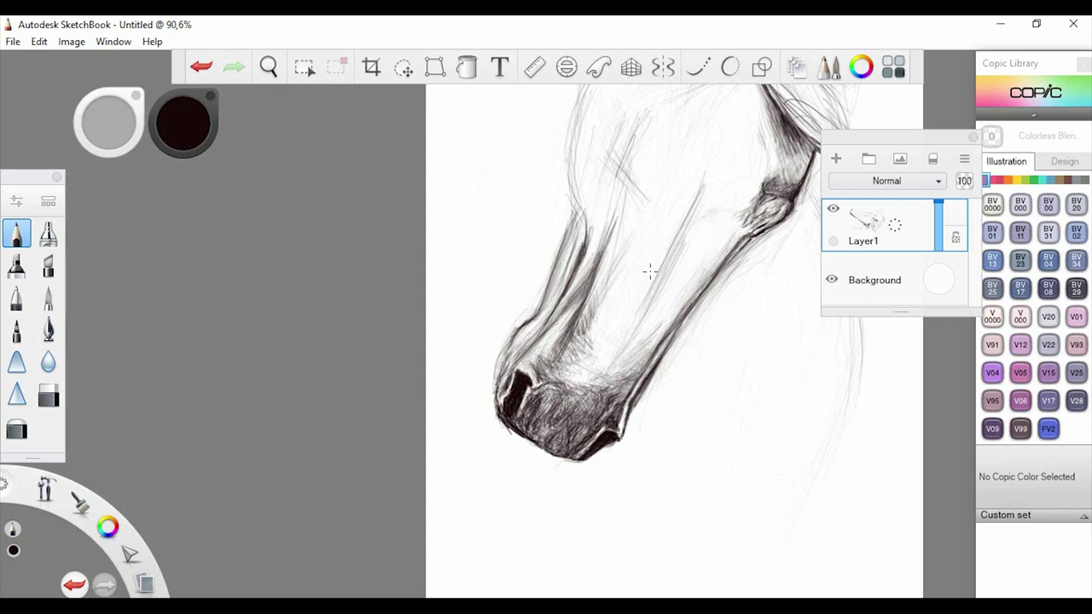
mouse_move(703, 193)
left_mouse_down()
mouse_move(665, 288)
mouse_move(622, 346)
left_mouse_up()
left_click_drag(674, 248, 615, 362)
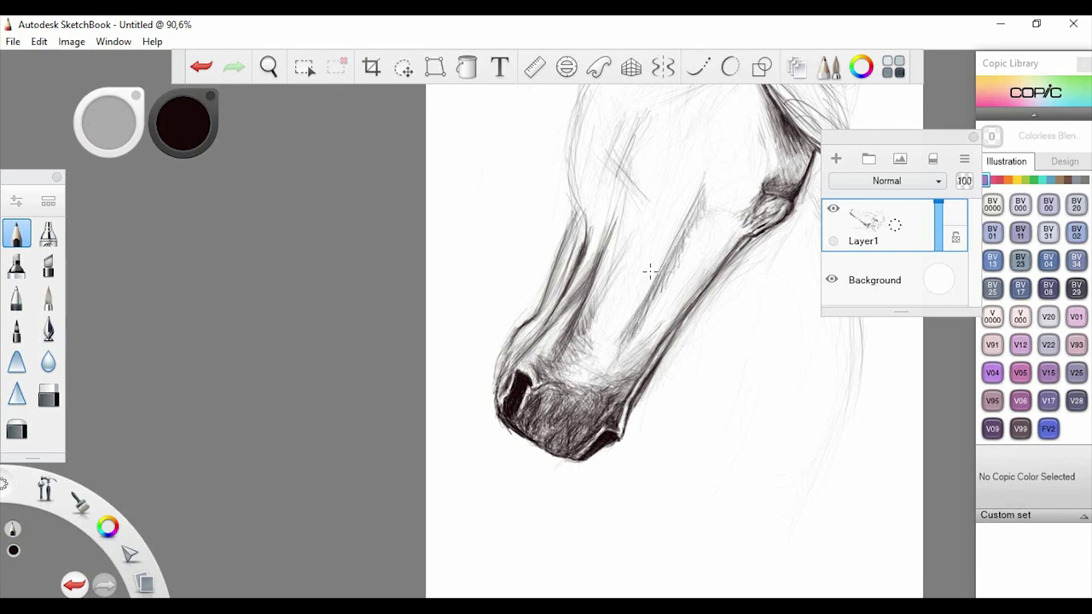
left_click_drag(700, 193, 655, 278)
left_click(270, 66)
left_click_drag(525, 265, 580, 366)
left_click_drag(630, 253, 594, 309)
left_click_drag(638, 230, 612, 275)
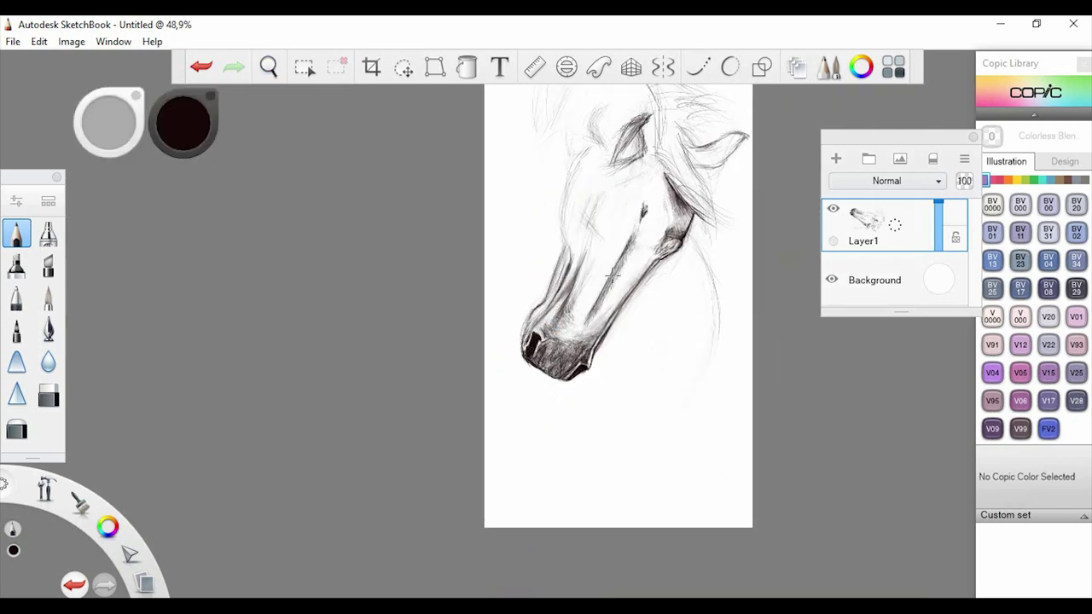
Shade the cheek between the cheekbone line and the jaw corner, and darken the cheek's upper back edge
mouse_move(645, 213)
left_mouse_down()
mouse_move(617, 264)
mouse_move(628, 245)
mouse_move(643, 264)
left_mouse_up()
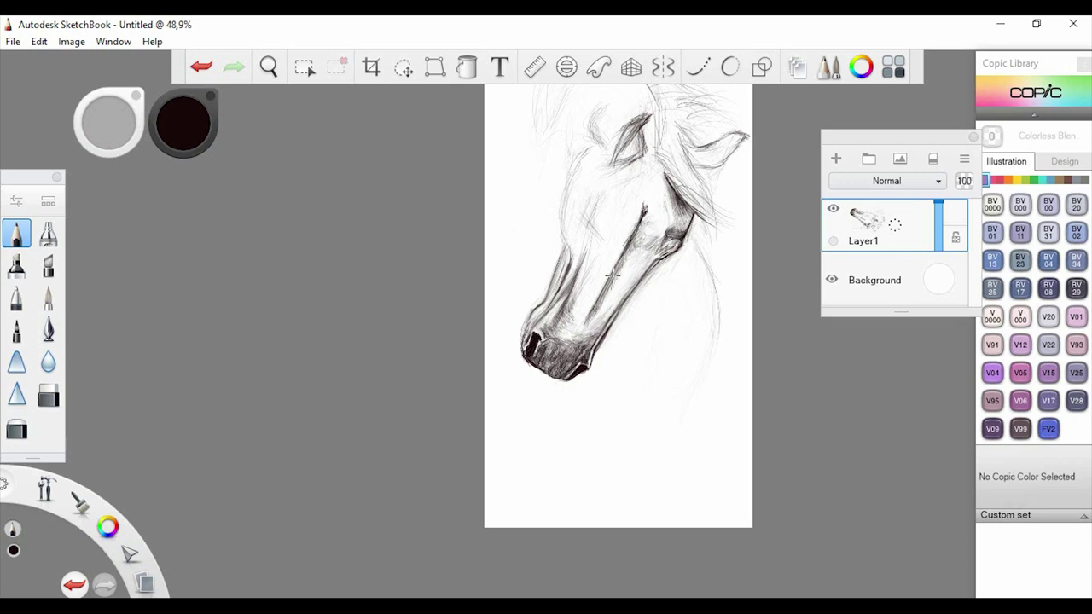
left_click_drag(671, 198, 663, 228)
mouse_move(665, 201)
left_mouse_down()
mouse_move(657, 229)
mouse_move(636, 223)
mouse_move(630, 238)
left_mouse_up()
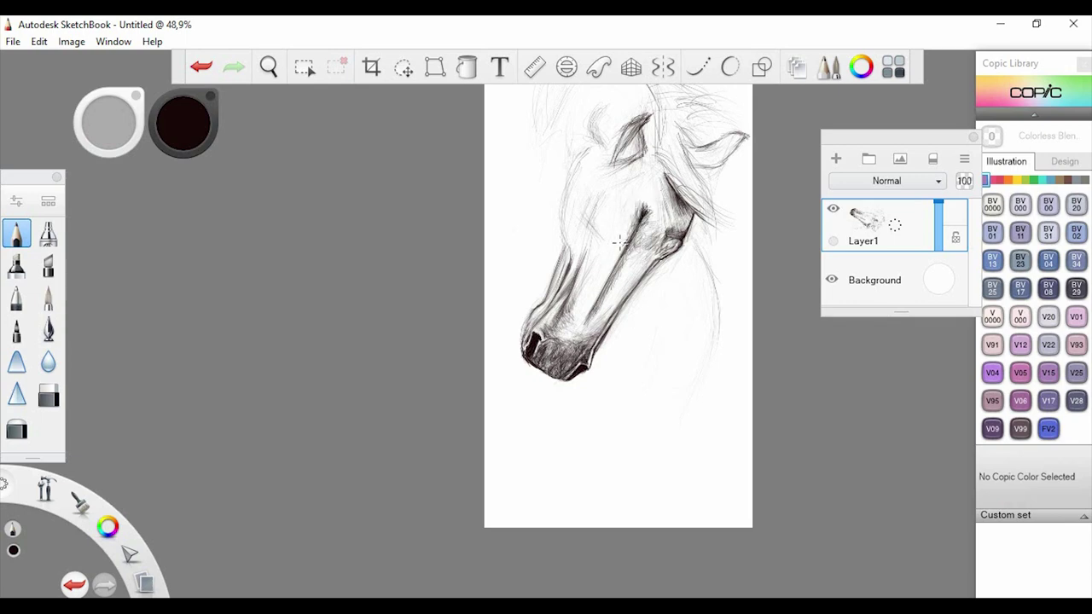
left_click_drag(633, 199, 636, 225)
mouse_move(665, 181)
left_mouse_down()
mouse_move(709, 212)
mouse_move(666, 177)
mouse_move(689, 181)
mouse_move(679, 171)
mouse_move(638, 177)
mouse_move(676, 201)
mouse_move(656, 205)
left_mouse_up()
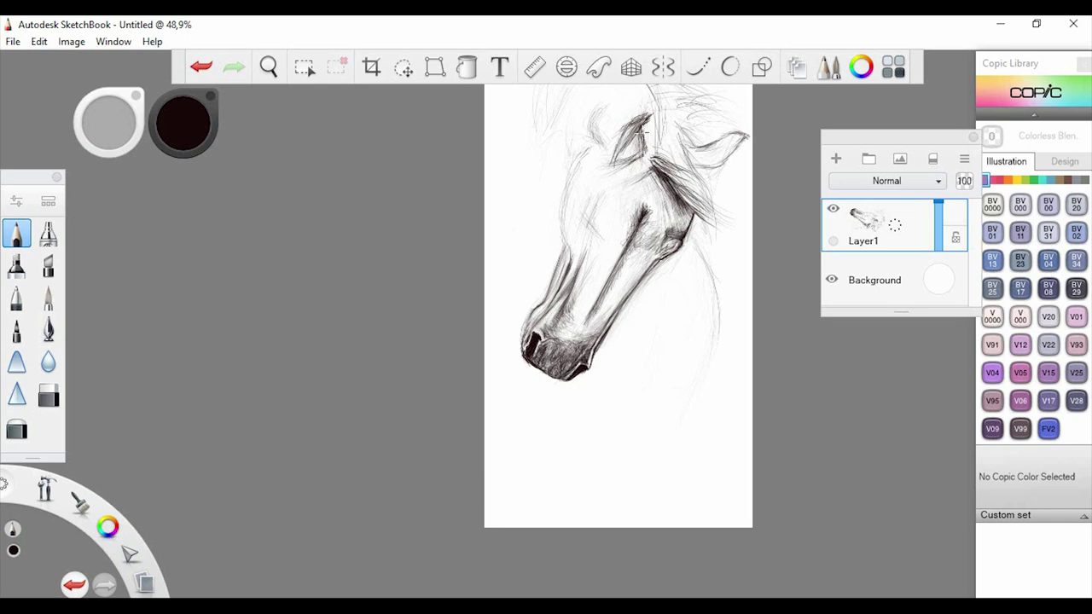
Darken the inside of the triangular shape at the head's top and sketch the eye above the cheekbone line
left_click_drag(642, 132, 629, 152)
left_click_drag(632, 200, 603, 214)
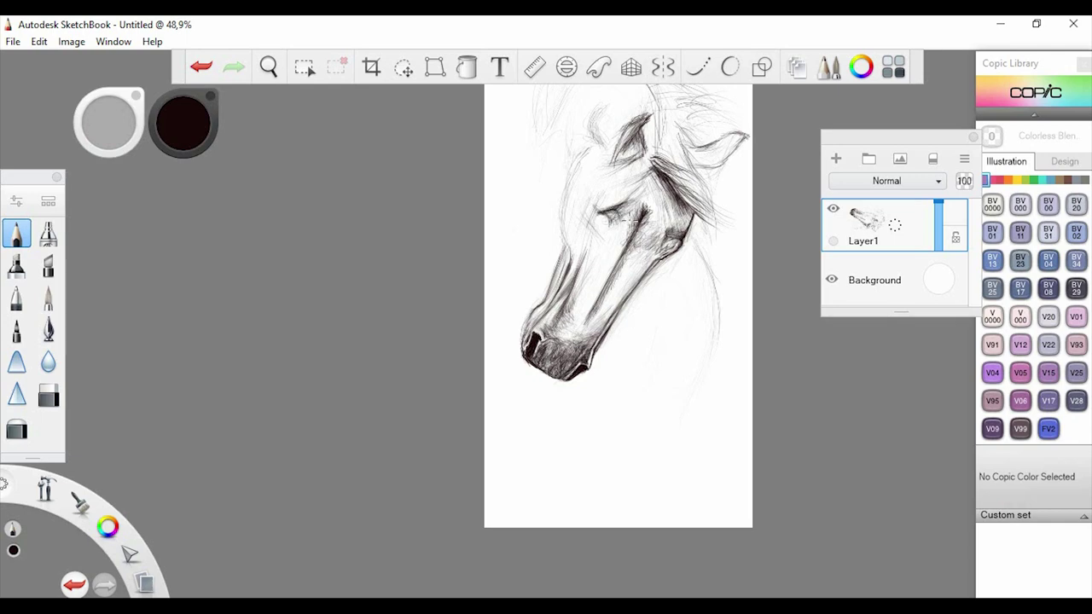
Lighten the new eye strokes with the eraser and increase the eraser's size
left_click(49, 394)
mouse_move(599, 212)
left_mouse_down()
mouse_move(609, 222)
mouse_move(618, 211)
left_mouse_up()
double_click(49, 394)
left_click_drag(422, 272, 435, 271)
left_click_drag(476, 319, 549, 320)
left_click(630, 86)
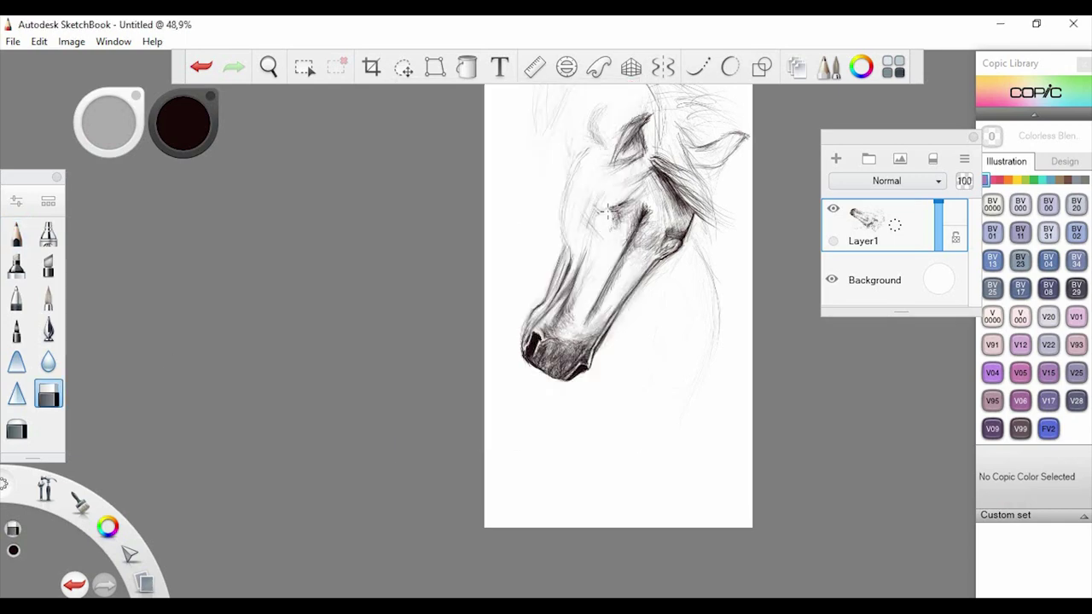
Erase the sketched eye strokes above the cheekbone line and return to the pencil
left_click_drag(604, 225, 618, 209)
left_click(790, 600)
key("e")
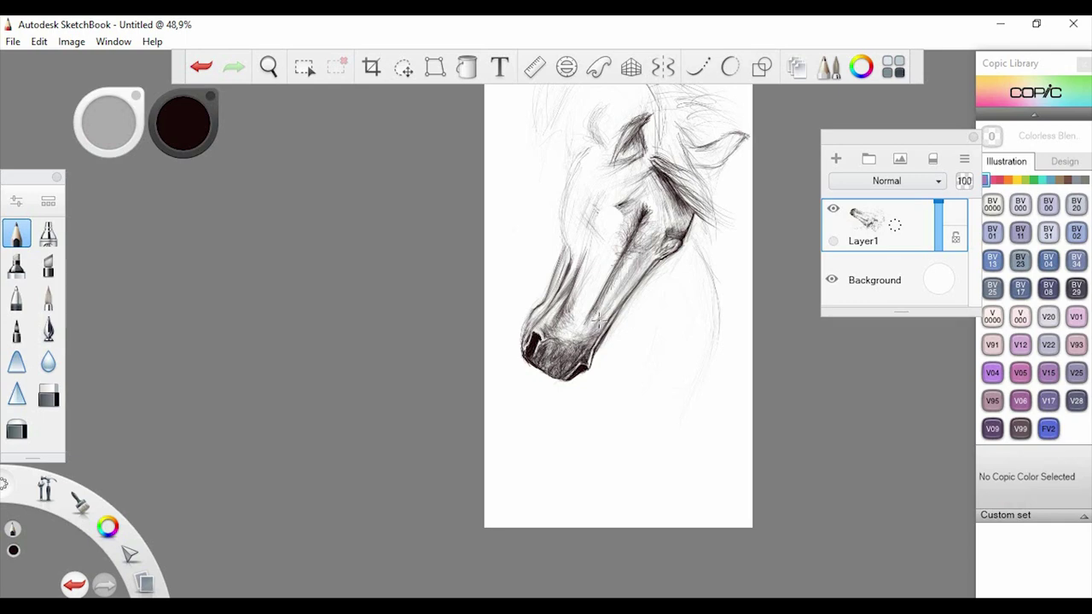
Shade the long planes of the face on both sides of the cheekbone line, from the cheek down to the muzzle
mouse_move(607, 307)
left_mouse_down()
mouse_move(589, 341)
mouse_move(655, 238)
mouse_move(623, 285)
left_mouse_up()
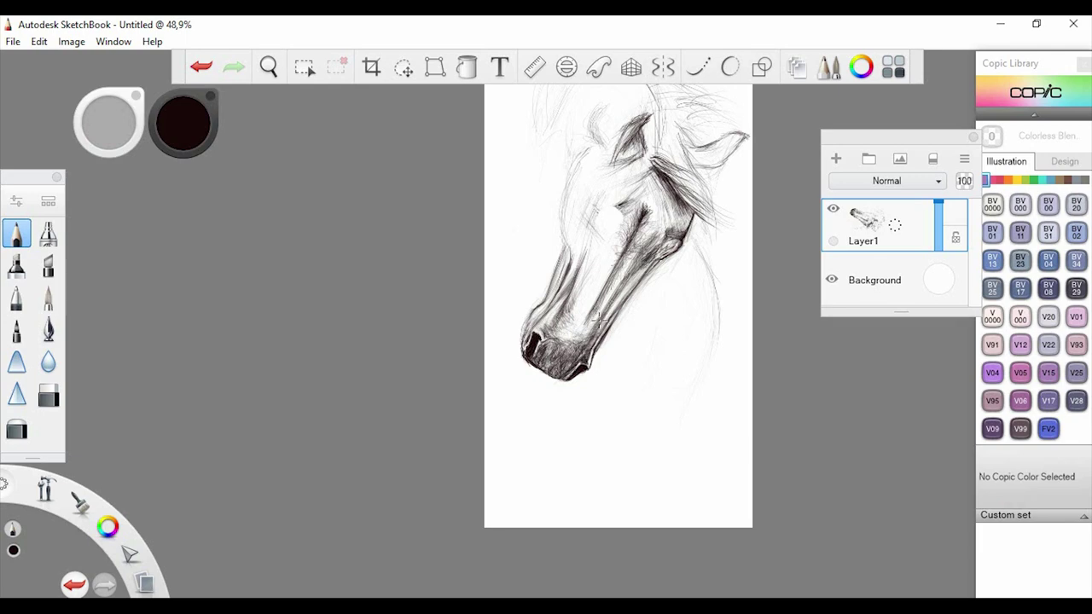
left_click_drag(661, 244, 592, 311)
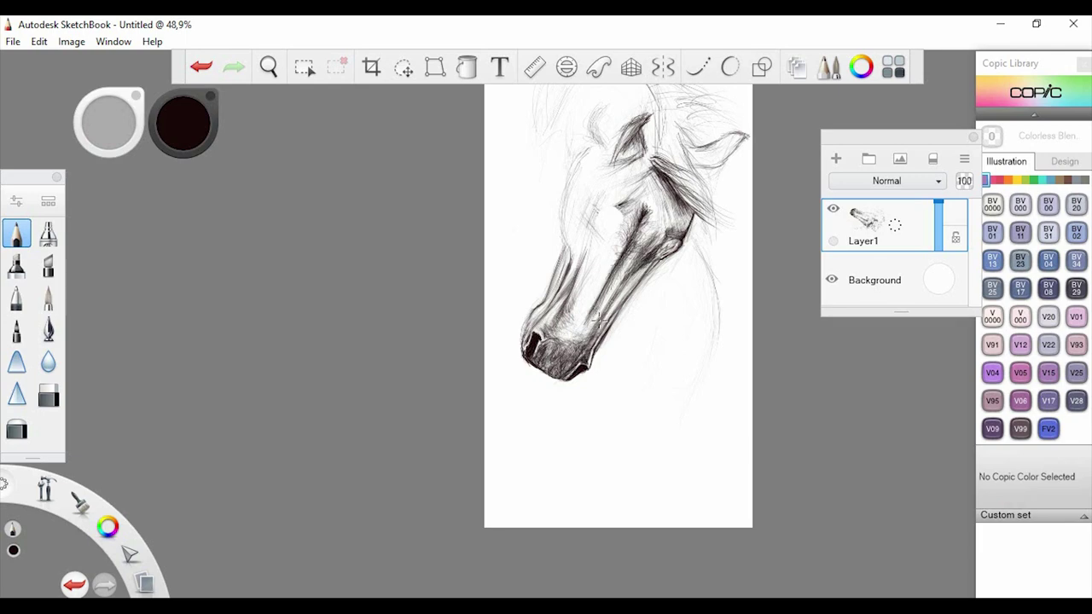
mouse_move(611, 258)
left_mouse_down()
mouse_move(587, 323)
mouse_move(565, 337)
left_mouse_up()
left_click_drag(589, 296, 572, 321)
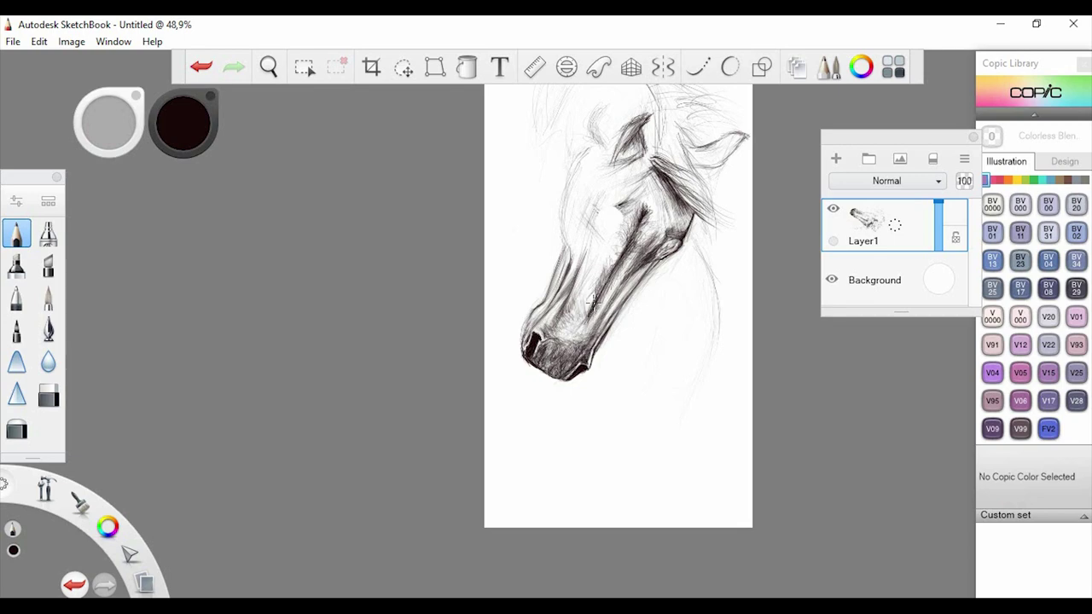
left_click_drag(593, 277, 556, 340)
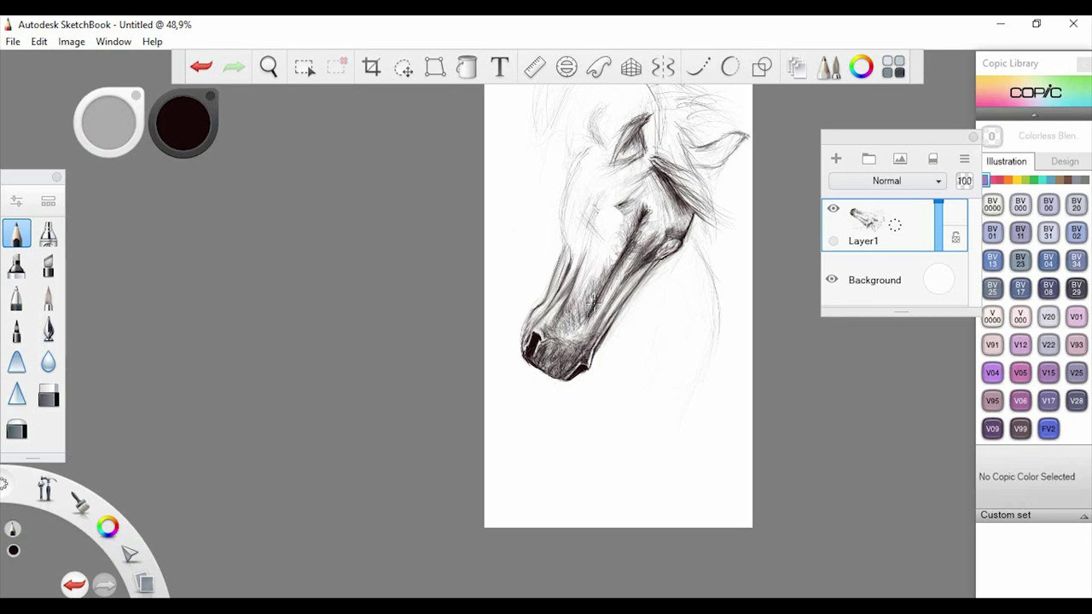
left_click_drag(623, 242, 592, 297)
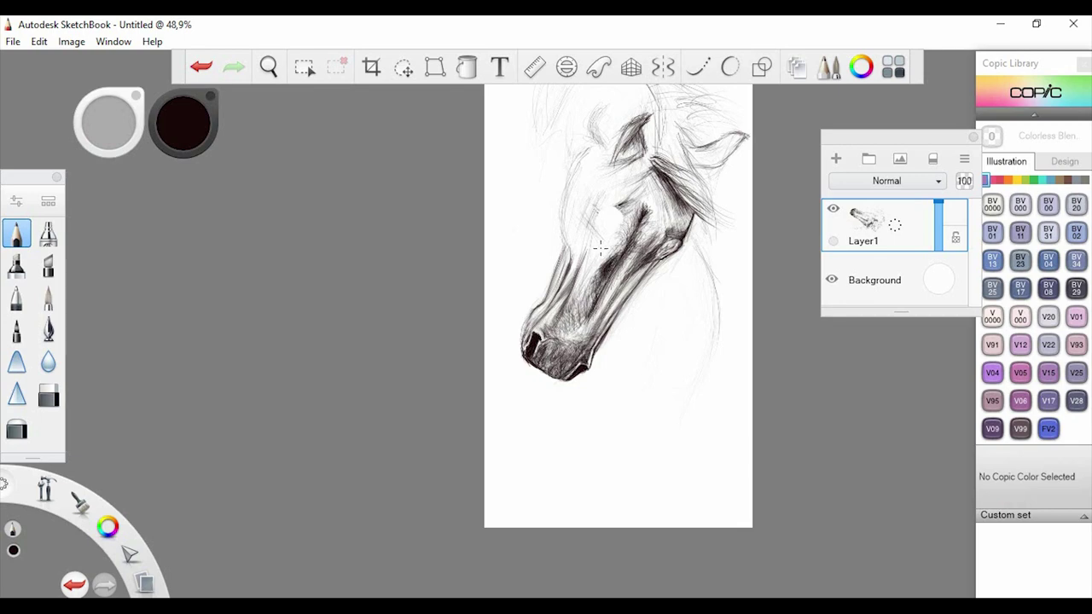
mouse_move(600, 248)
left_mouse_down()
mouse_move(560, 312)
mouse_move(564, 302)
left_mouse_up()
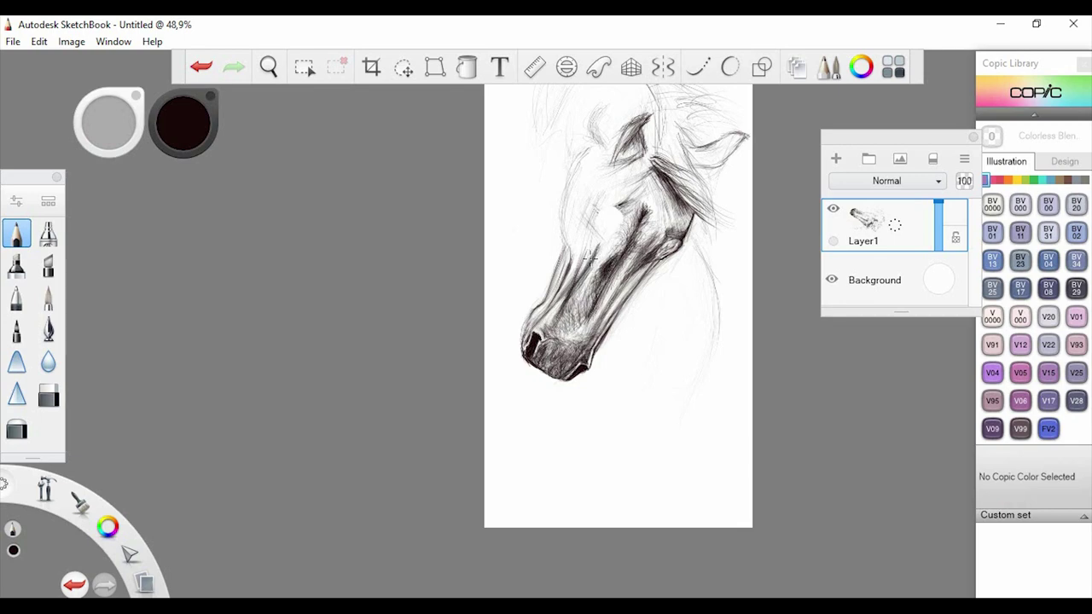
Redraw the eye in the cleared area, with dark upper lid, inner corner and lower lid lines
mouse_move(623, 215)
left_mouse_down()
mouse_move(601, 239)
mouse_move(606, 223)
left_mouse_up()
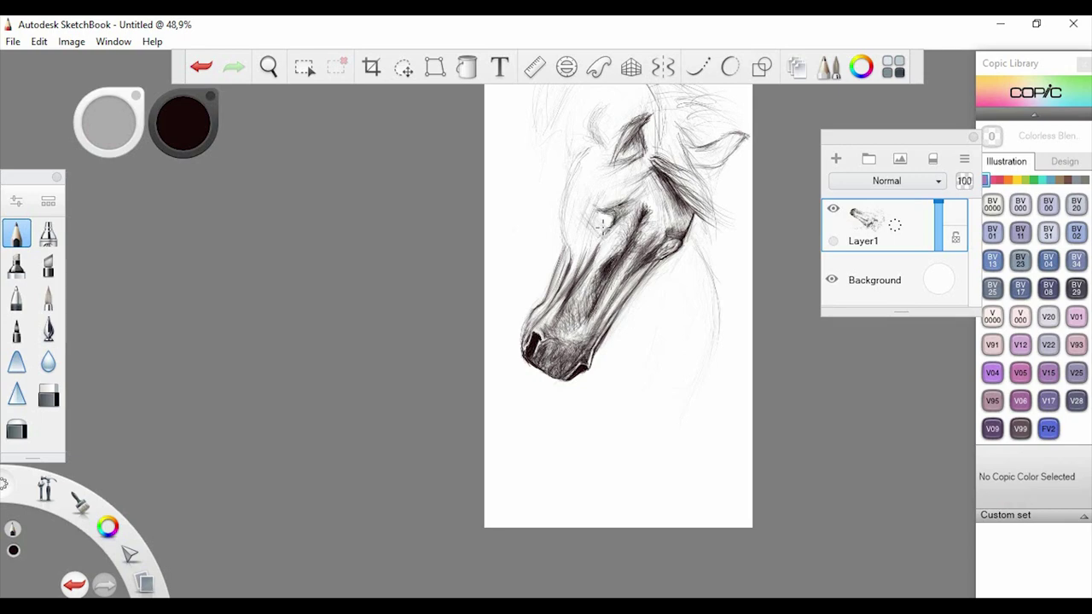
mouse_move(602, 225)
left_mouse_down()
mouse_move(592, 210)
mouse_move(563, 226)
left_mouse_up()
key("space")
left_click_drag(622, 299, 560, 339)
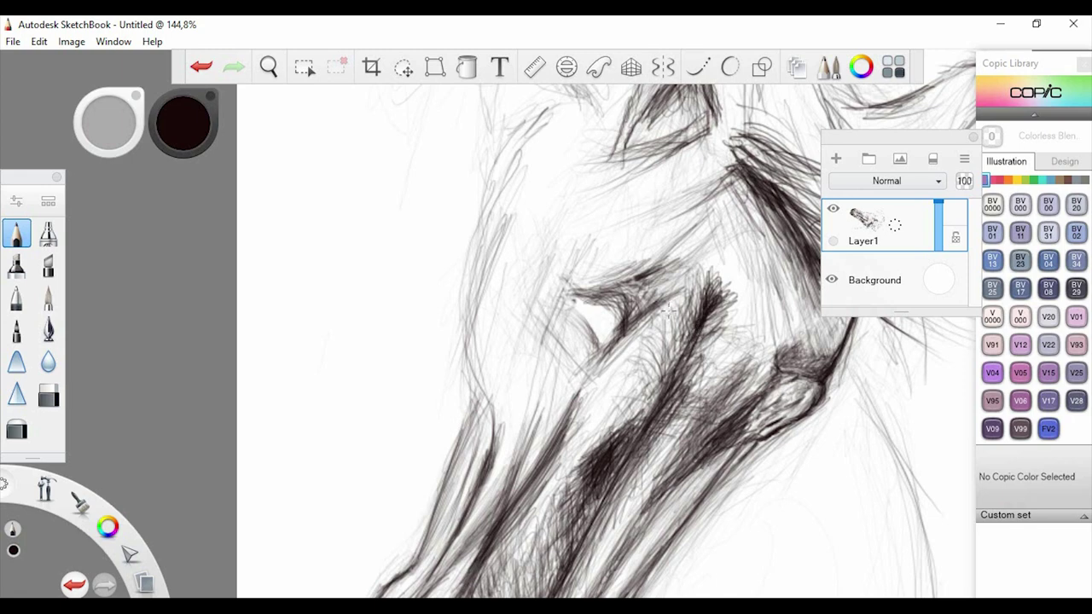
mouse_move(603, 295)
left_mouse_down()
mouse_move(628, 314)
mouse_move(571, 290)
mouse_move(623, 282)
mouse_move(607, 280)
mouse_move(633, 290)
mouse_move(641, 271)
mouse_move(621, 322)
mouse_move(600, 321)
mouse_move(591, 367)
mouse_move(548, 268)
mouse_move(578, 225)
mouse_move(551, 271)
mouse_move(599, 352)
mouse_move(556, 287)
mouse_move(560, 271)
mouse_move(584, 304)
mouse_move(550, 249)
mouse_move(549, 341)
mouse_move(551, 315)
left_mouse_up()
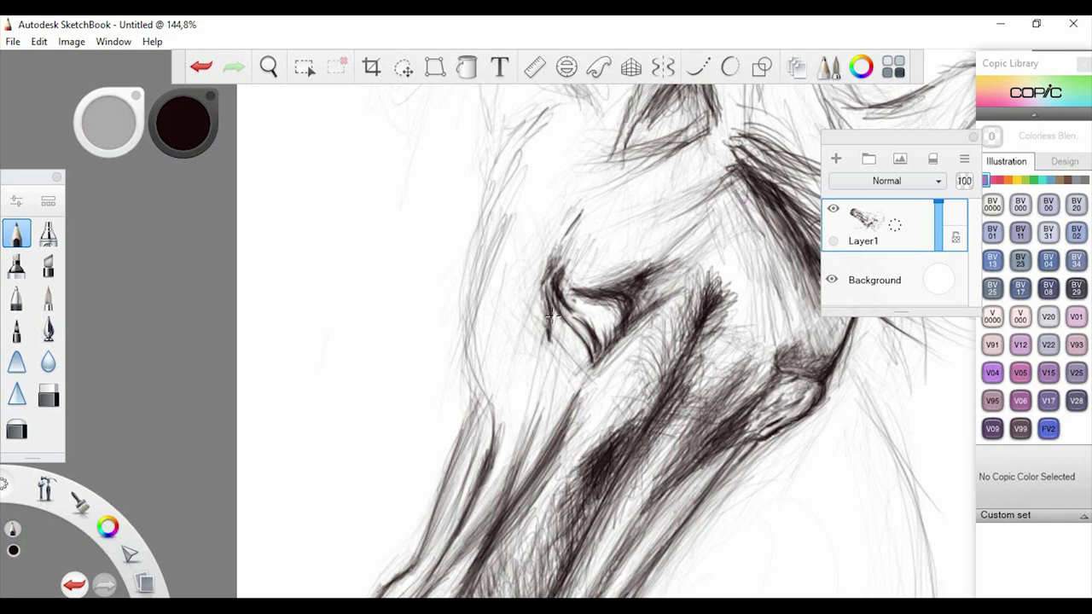
mouse_move(581, 354)
left_mouse_down()
mouse_move(575, 338)
mouse_move(554, 343)
mouse_move(550, 324)
mouse_move(580, 351)
mouse_move(553, 317)
mouse_move(568, 315)
mouse_move(554, 322)
mouse_move(578, 343)
mouse_move(560, 324)
mouse_move(579, 380)
mouse_move(620, 302)
mouse_move(627, 328)
mouse_move(623, 300)
mouse_move(635, 294)
mouse_move(614, 288)
mouse_move(627, 346)
mouse_move(604, 374)
left_mouse_up()
Erase a light strip running from below the eye toward the nose, and darken the lines and shading along its edge
left_click_drag(604, 373, 528, 490)
left_click(49, 395)
left_click(17, 233)
mouse_move(583, 384)
left_mouse_down()
mouse_move(565, 391)
mouse_move(520, 487)
mouse_move(585, 382)
mouse_move(543, 443)
left_mouse_up()
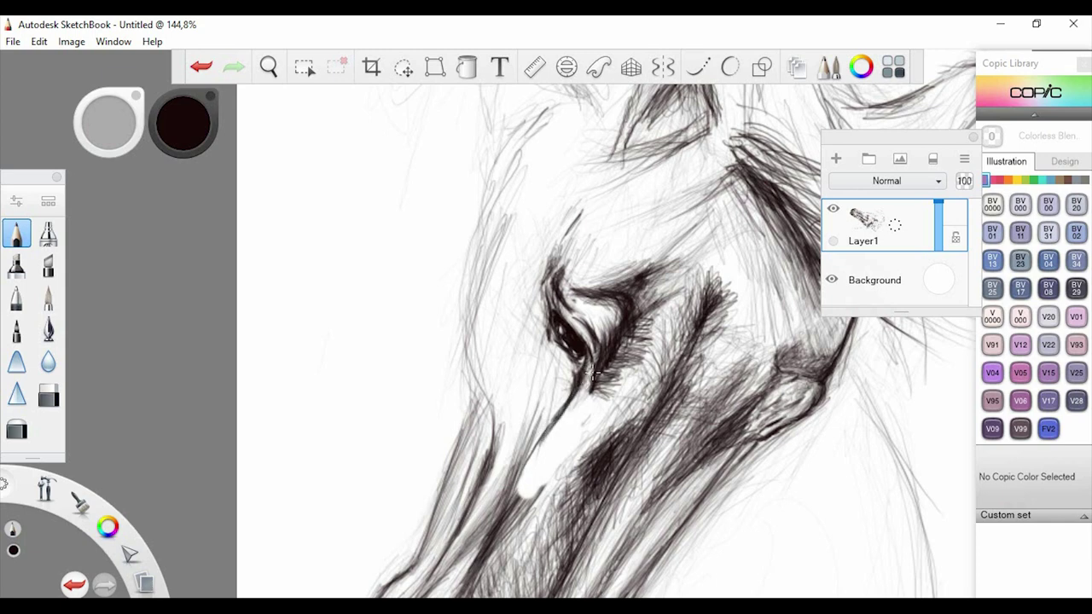
mouse_move(595, 374)
left_mouse_down()
mouse_move(519, 490)
mouse_move(573, 452)
left_mouse_up()
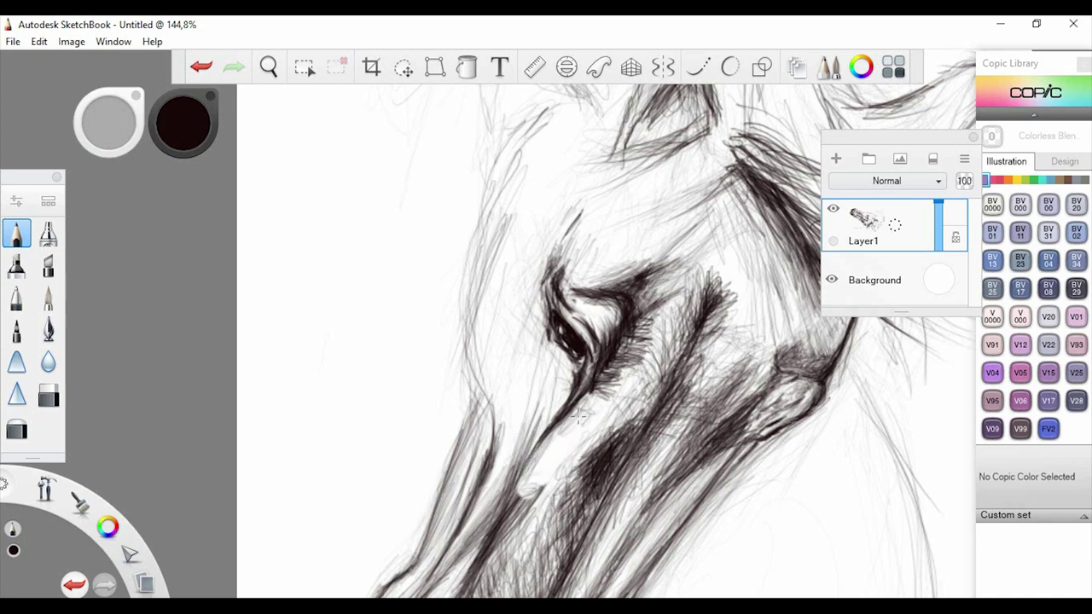
left_click_drag(616, 392, 591, 413)
Shade the face in front of and below the eye, and the forehead from the eye up to the upright ear's base
mouse_move(533, 362)
left_mouse_down()
mouse_move(555, 379)
mouse_move(559, 358)
mouse_move(551, 401)
mouse_move(562, 362)
mouse_move(533, 425)
mouse_move(547, 358)
mouse_move(544, 418)
mouse_move(547, 348)
mouse_move(527, 417)
mouse_move(514, 401)
mouse_move(537, 348)
mouse_move(515, 398)
mouse_move(533, 431)
mouse_move(536, 410)
mouse_move(514, 420)
left_mouse_up()
left_click_drag(520, 381, 513, 422)
mouse_move(550, 305)
left_mouse_down()
mouse_move(512, 435)
mouse_move(538, 300)
mouse_move(512, 389)
mouse_move(630, 437)
left_mouse_up()
key("space")
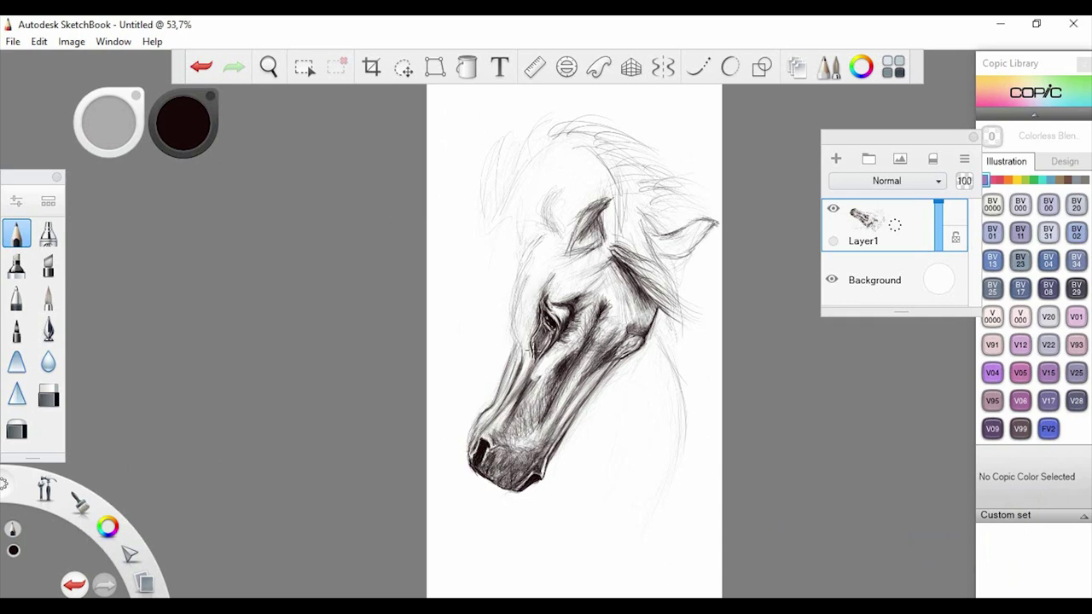
left_click_drag(529, 382, 557, 346)
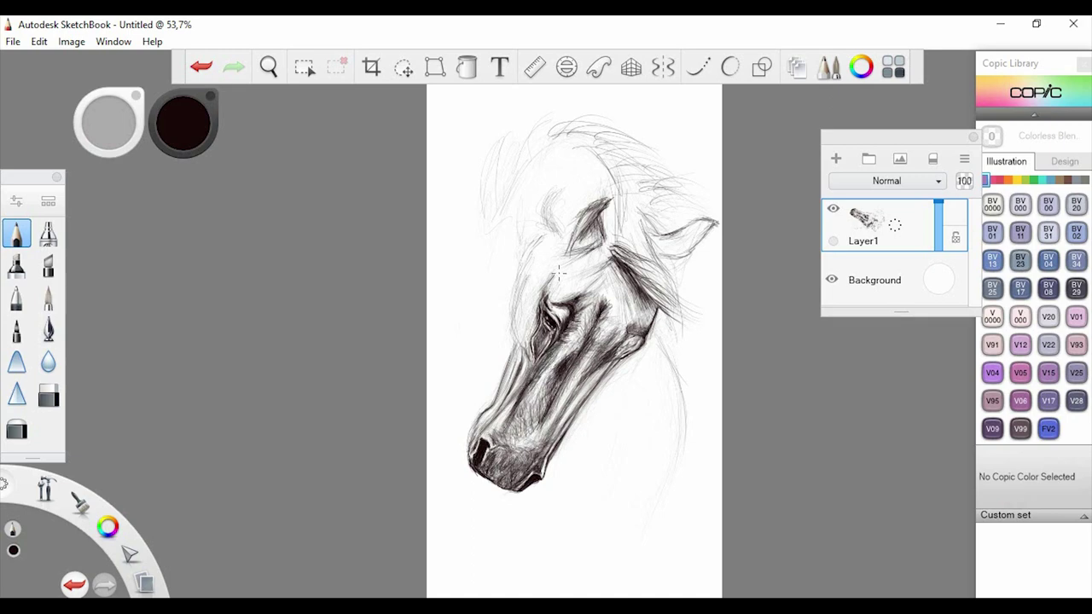
mouse_move(557, 289)
left_mouse_down()
mouse_move(597, 265)
mouse_move(580, 256)
mouse_move(563, 265)
mouse_move(601, 271)
mouse_move(600, 262)
mouse_move(565, 264)
left_mouse_up()
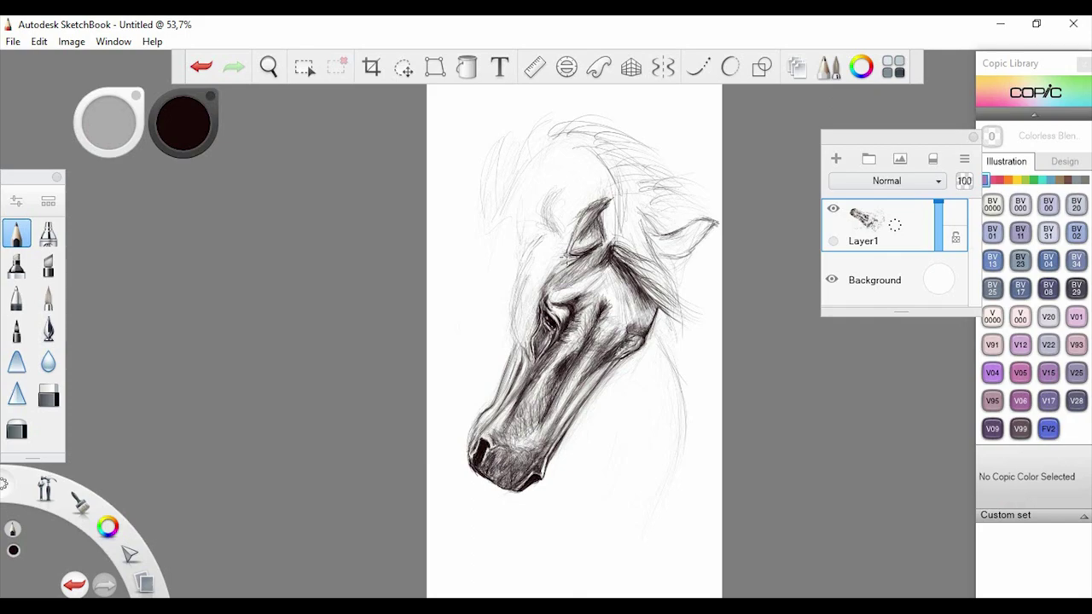
left_click_drag(568, 253, 578, 240)
Strengthen the upright ear's outline and erase the stray strokes around its sides and base
key("space")
mouse_move(550, 305)
left_mouse_down()
mouse_move(549, 237)
mouse_move(481, 549)
left_mouse_up()
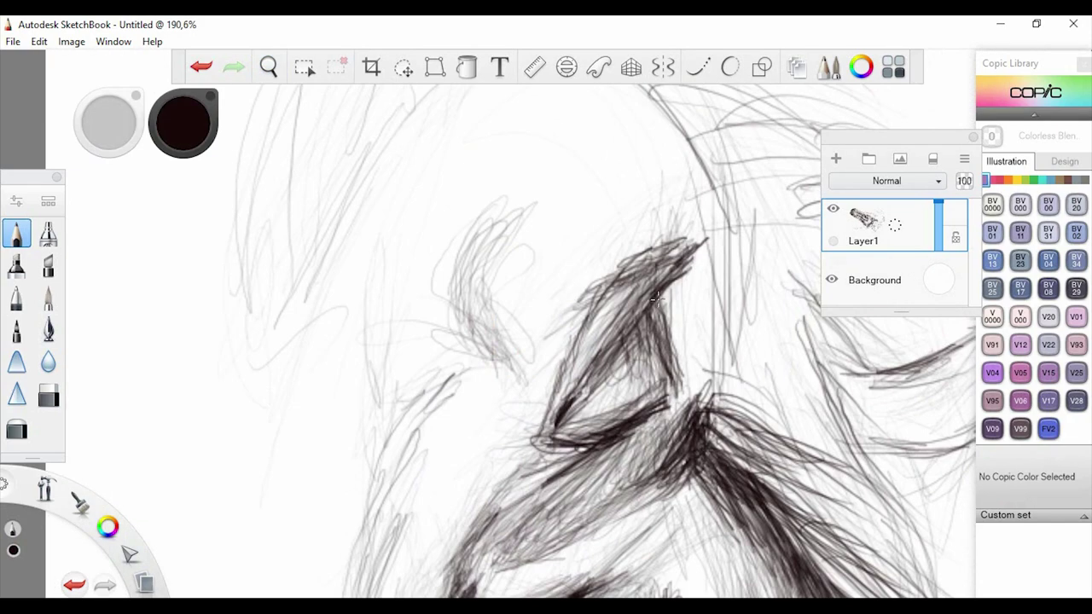
left_click_drag(654, 295, 669, 391)
mouse_move(661, 339)
left_mouse_down()
mouse_move(665, 405)
mouse_move(532, 471)
left_mouse_up()
left_click(49, 395)
left_click_drag(673, 416, 541, 468)
mouse_move(675, 359)
left_mouse_down()
mouse_move(687, 290)
mouse_move(590, 271)
mouse_move(674, 292)
mouse_move(649, 314)
mouse_move(645, 405)
left_mouse_up()
Fill the inside of the upright ear with dark pencil shading, leaving a thin light line along its fold
left_click(17, 233)
mouse_move(647, 334)
left_mouse_down()
mouse_move(606, 371)
mouse_move(635, 388)
mouse_move(636, 324)
mouse_move(635, 362)
mouse_move(627, 334)
left_mouse_up()
mouse_move(627, 387)
left_mouse_down()
mouse_move(633, 366)
mouse_move(627, 408)
mouse_move(607, 422)
mouse_move(609, 342)
mouse_move(589, 388)
mouse_move(607, 375)
mouse_move(602, 402)
mouse_move(614, 413)
mouse_move(564, 437)
mouse_move(568, 420)
mouse_move(609, 394)
mouse_move(578, 416)
mouse_move(642, 311)
left_mouse_up()
left_click_drag(674, 256, 565, 408)
mouse_move(678, 254)
left_mouse_down()
mouse_move(659, 277)
mouse_move(660, 252)
mouse_move(615, 270)
mouse_move(624, 270)
mouse_move(588, 306)
mouse_move(550, 385)
mouse_move(562, 386)
mouse_move(646, 271)
left_mouse_up()
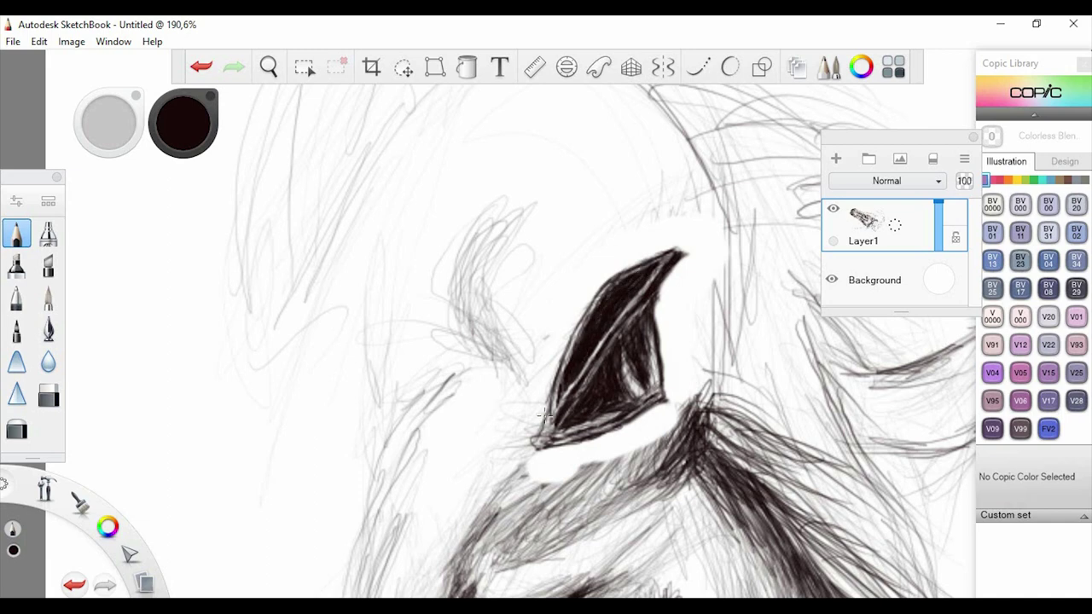
Hatch the erased gap beneath the upright ear and touch up the hair strands behind the cheek
mouse_move(544, 416)
left_mouse_down()
mouse_move(532, 461)
mouse_move(480, 528)
left_mouse_up()
mouse_move(637, 452)
left_mouse_down()
mouse_move(597, 445)
mouse_move(546, 469)
mouse_move(652, 431)
mouse_move(611, 461)
mouse_move(586, 453)
left_mouse_up()
key("space")
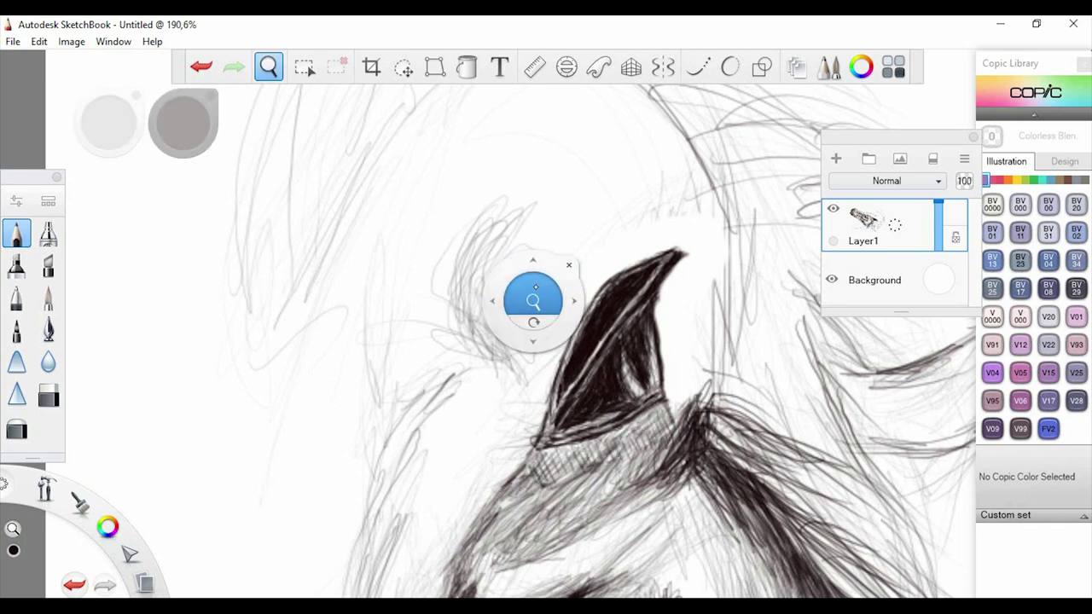
left_click_drag(536, 288, 609, 279)
mouse_move(648, 341)
left_mouse_down()
mouse_move(670, 375)
mouse_move(650, 364)
mouse_move(643, 373)
mouse_move(670, 376)
left_mouse_up()
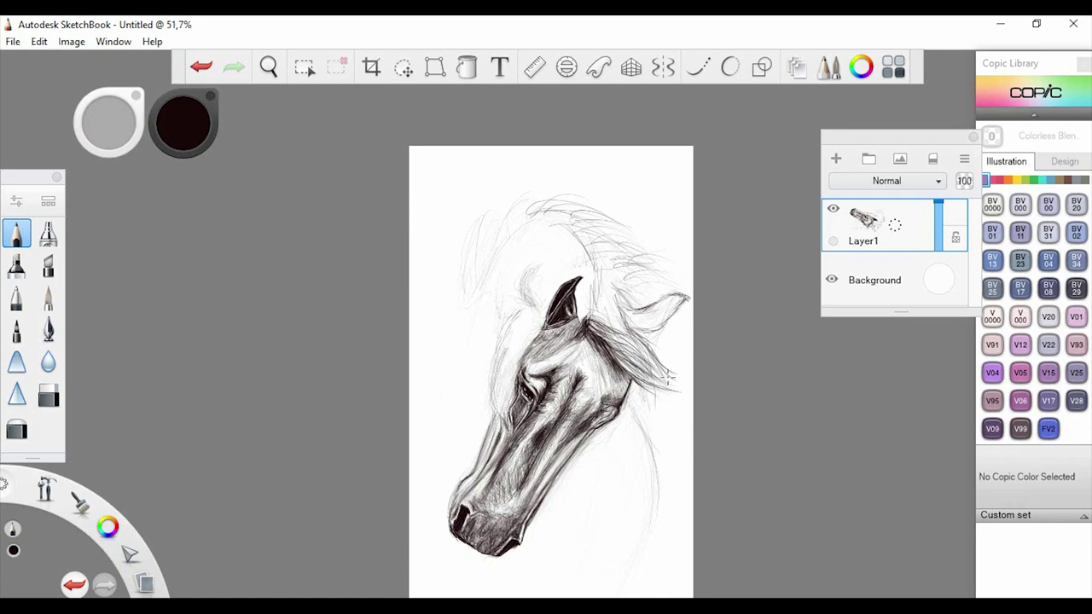
Outline the outstretched second ear with dark lines and shade its inside
left_click_drag(608, 317, 635, 298)
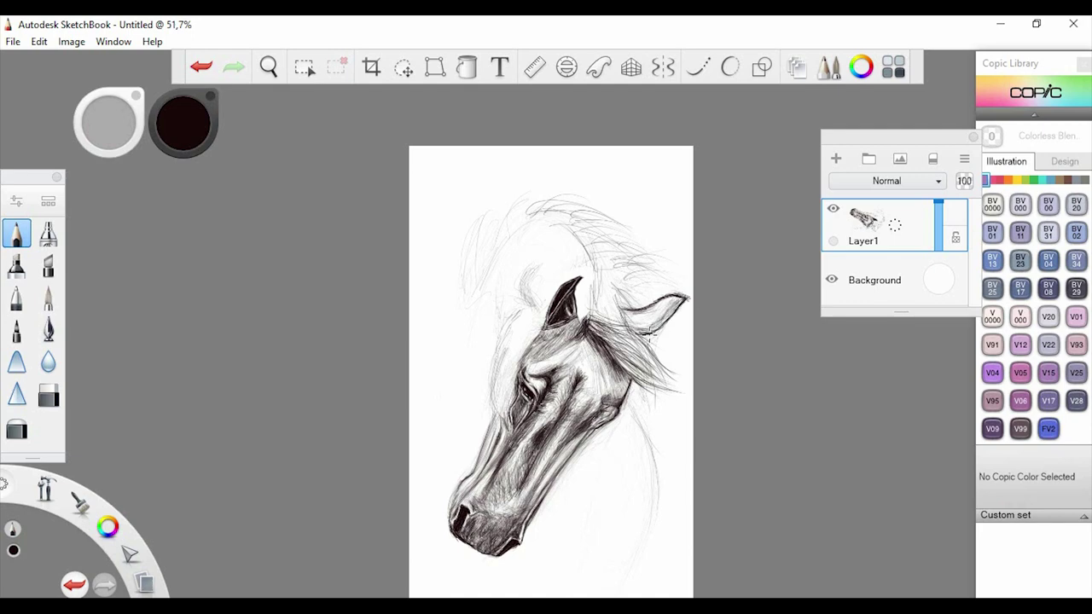
mouse_move(640, 323)
left_mouse_down()
mouse_move(668, 304)
mouse_move(631, 326)
mouse_move(681, 300)
left_mouse_up()
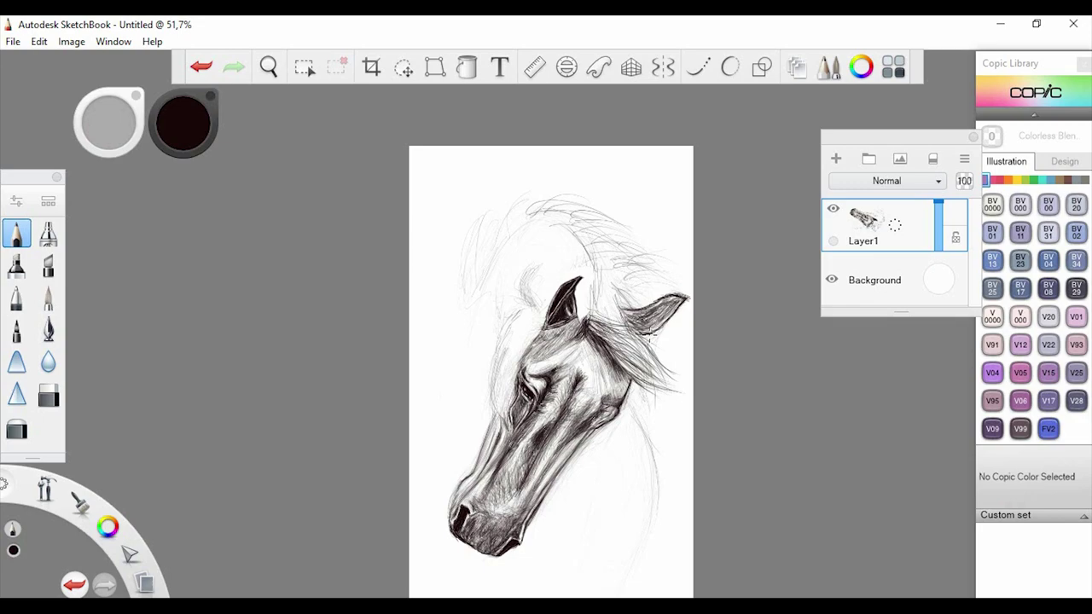
left_click_drag(258, 78, 570, 271)
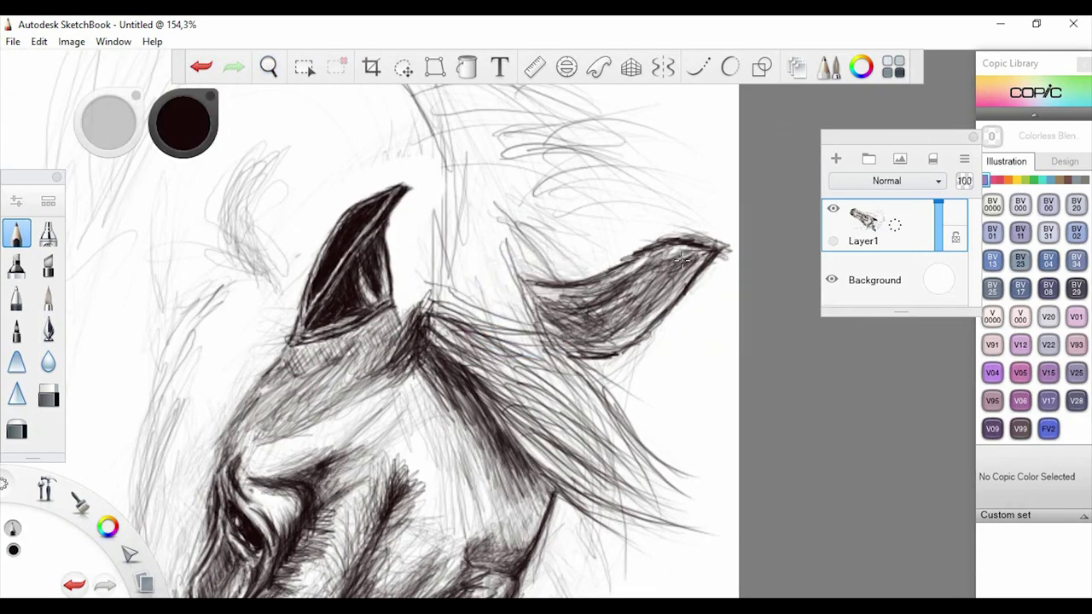
mouse_move(682, 260)
left_mouse_down()
mouse_move(662, 259)
mouse_move(633, 286)
left_mouse_up()
Clean the outstretched ear's outer edge and tip with the eraser, and darken its interior with the pencil
left_click(49, 394)
left_click_drag(660, 326, 604, 386)
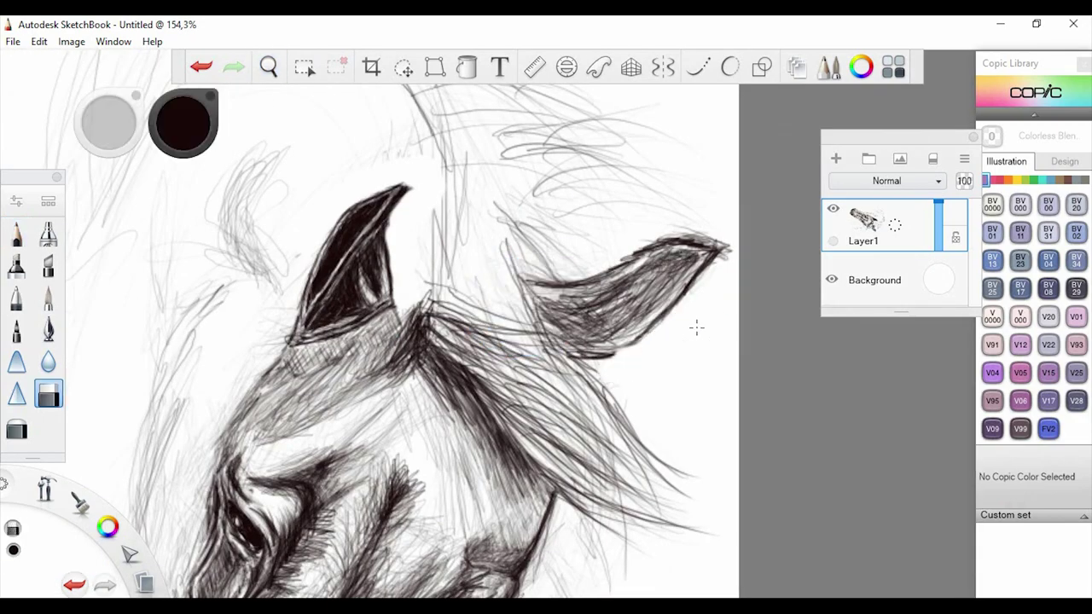
mouse_move(727, 244)
left_mouse_down()
mouse_move(674, 232)
mouse_move(626, 255)
mouse_move(718, 239)
left_mouse_up()
left_click(27, 235)
mouse_move(648, 256)
left_mouse_down()
mouse_move(611, 271)
mouse_move(563, 324)
mouse_move(588, 299)
mouse_move(600, 312)
mouse_move(683, 273)
mouse_move(614, 324)
mouse_move(695, 260)
mouse_move(597, 350)
mouse_move(569, 342)
mouse_move(622, 328)
mouse_move(619, 349)
mouse_move(580, 332)
mouse_move(597, 314)
mouse_move(664, 292)
mouse_move(618, 343)
left_mouse_up()
mouse_move(652, 291)
left_mouse_down()
mouse_move(681, 269)
mouse_move(603, 310)
mouse_move(580, 340)
left_mouse_up()
Lighten the middle of the outstretched ear with the Soft Eraser and return to the pencil
left_click(16, 429)
left_click(17, 429)
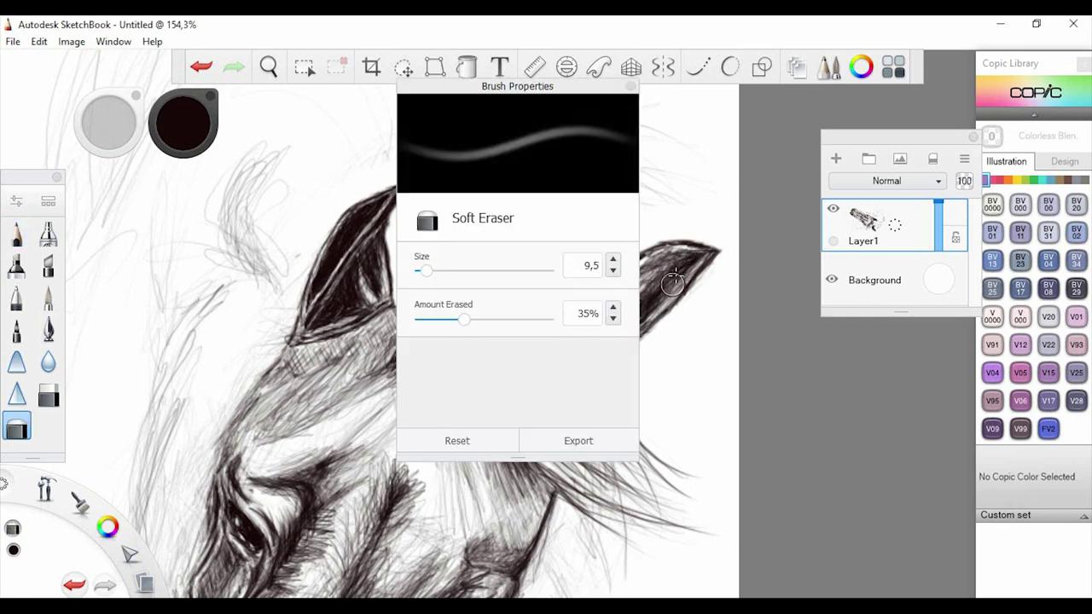
mouse_move(587, 299)
left_mouse_down()
mouse_move(644, 273)
mouse_move(551, 307)
mouse_move(603, 293)
mouse_move(652, 310)
mouse_move(590, 347)
mouse_move(688, 258)
mouse_move(589, 331)
mouse_move(603, 337)
mouse_move(626, 323)
mouse_move(693, 252)
mouse_move(670, 252)
mouse_move(687, 286)
mouse_move(672, 290)
mouse_move(679, 276)
mouse_move(635, 318)
left_mouse_up()
left_click(16, 235)
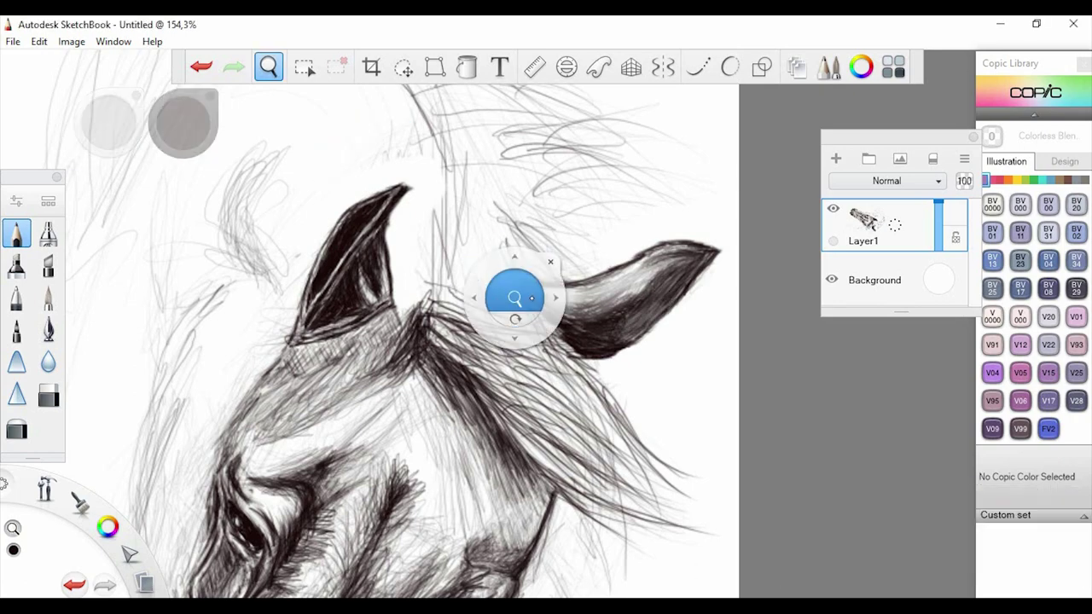
Darken the curved patch at the top of the forehead in front of the upright ear and hatch above the ear
left_click_drag(532, 298, 341, 223)
left_click_drag(349, 242, 484, 218)
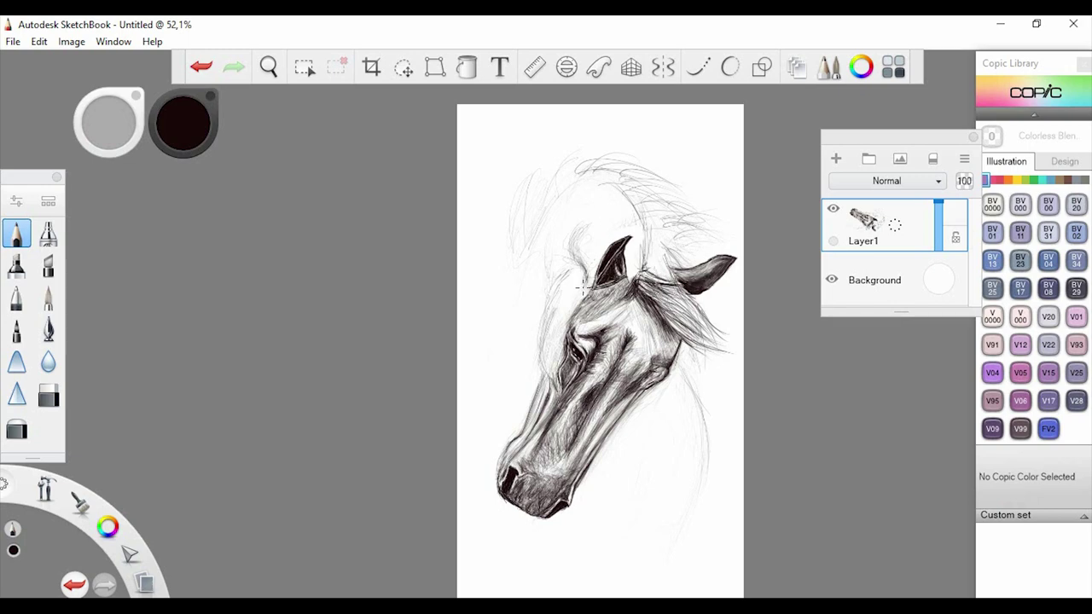
left_click_drag(584, 278, 570, 231)
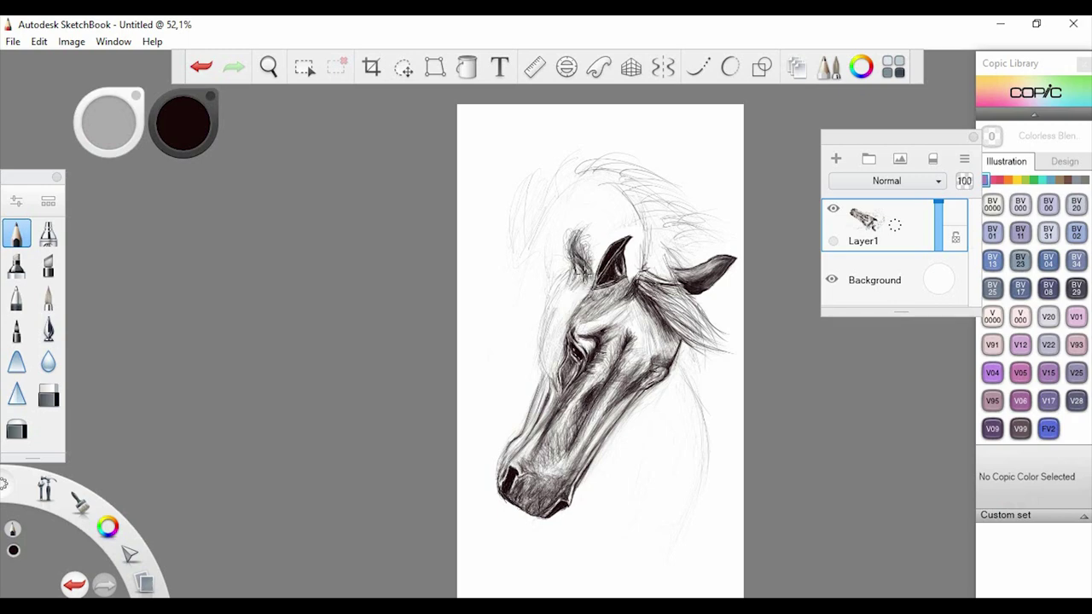
left_click_drag(580, 242, 622, 227)
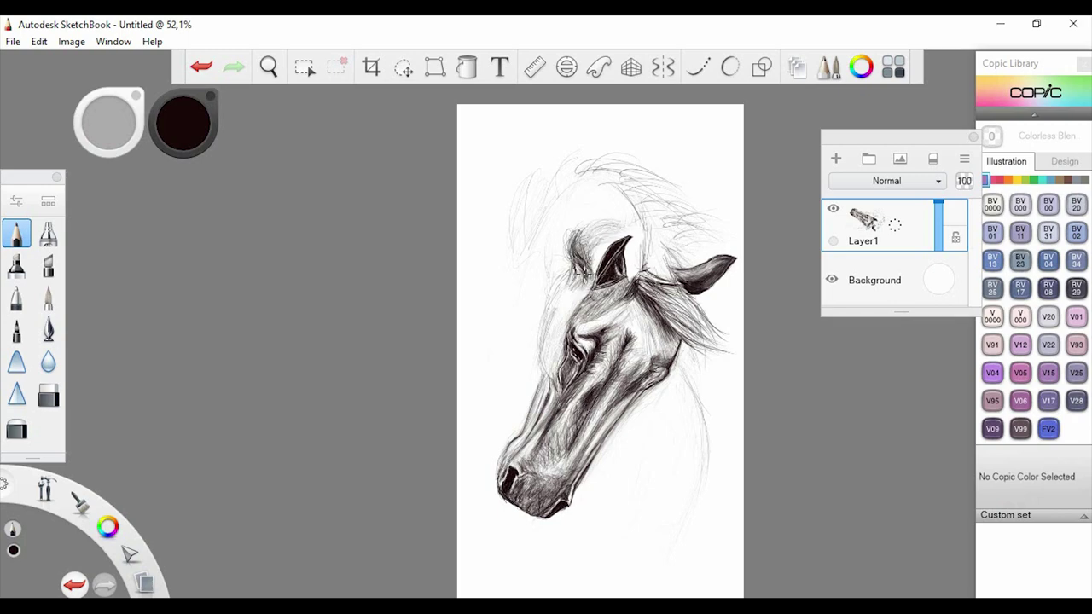
Switch to the Hard Eraser and reduce its size
left_click(49, 395)
left_click_drag(109, 122, 99, 137)
left_click(99, 136)
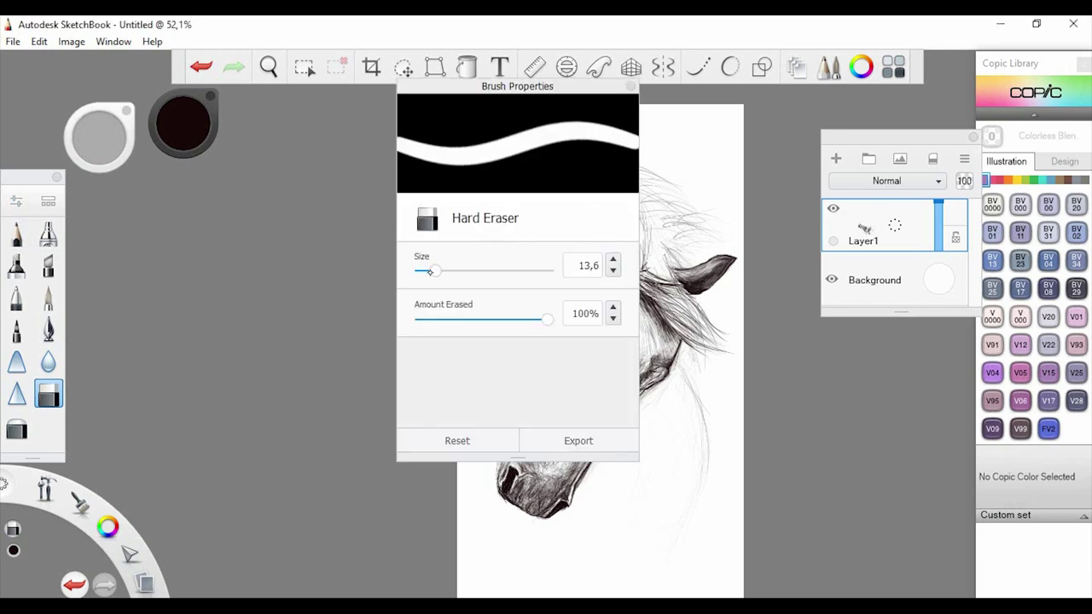
left_click_drag(433, 270, 422, 270)
left_click(629, 87)
left_click(201, 67)
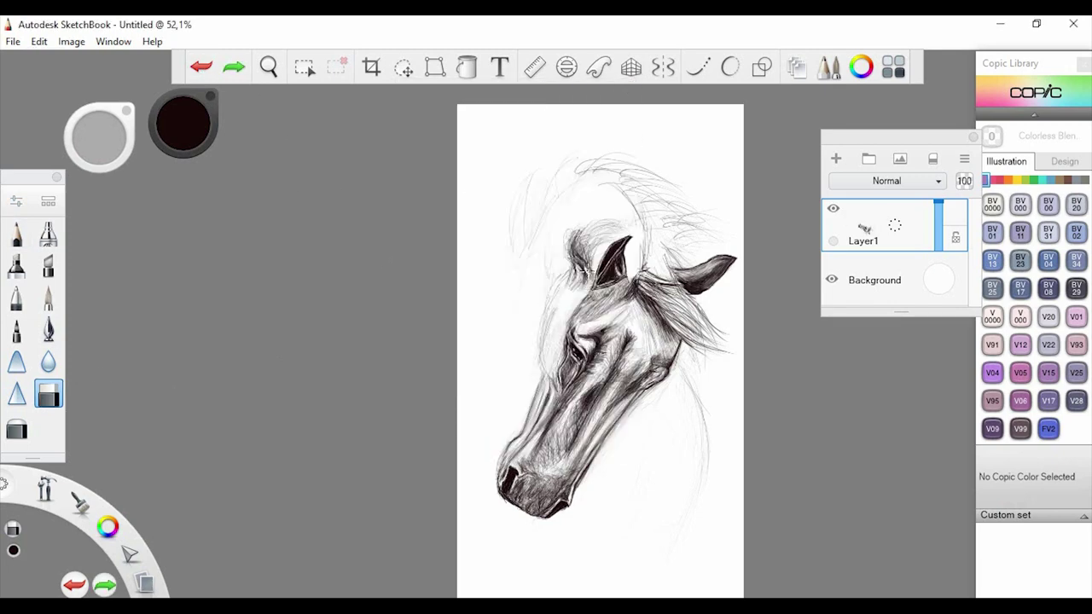
left_click_drag(587, 271, 581, 263)
left_click(201, 68)
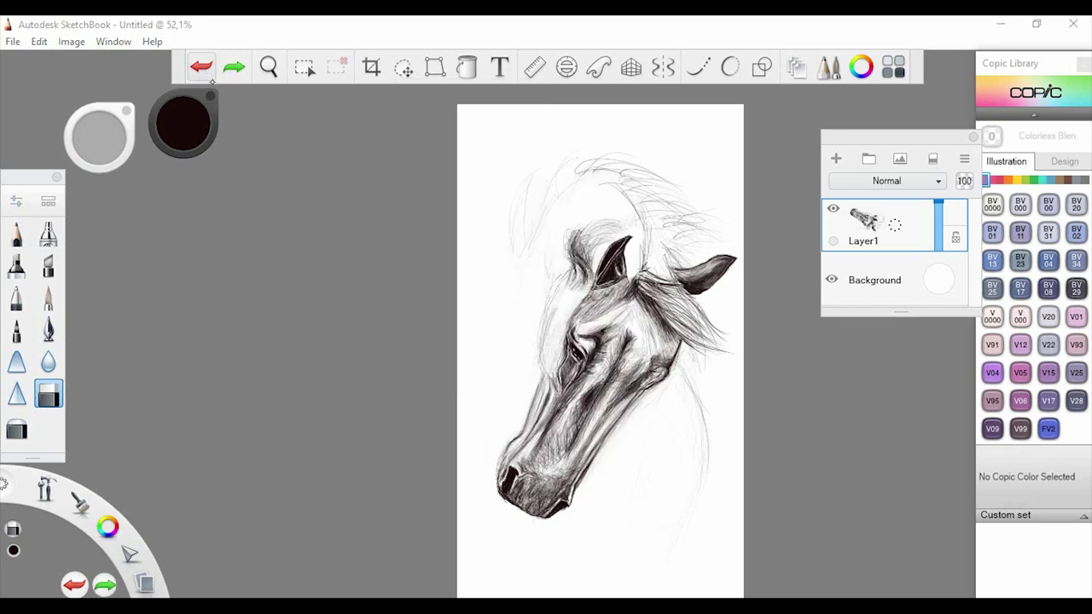
key("ctrl+b")
key("ctrl+b")
Erase a thin highlight in the dark patch before the upright ear, and darken and shade the forehead contour down past the eye
left_click_drag(584, 268, 586, 256)
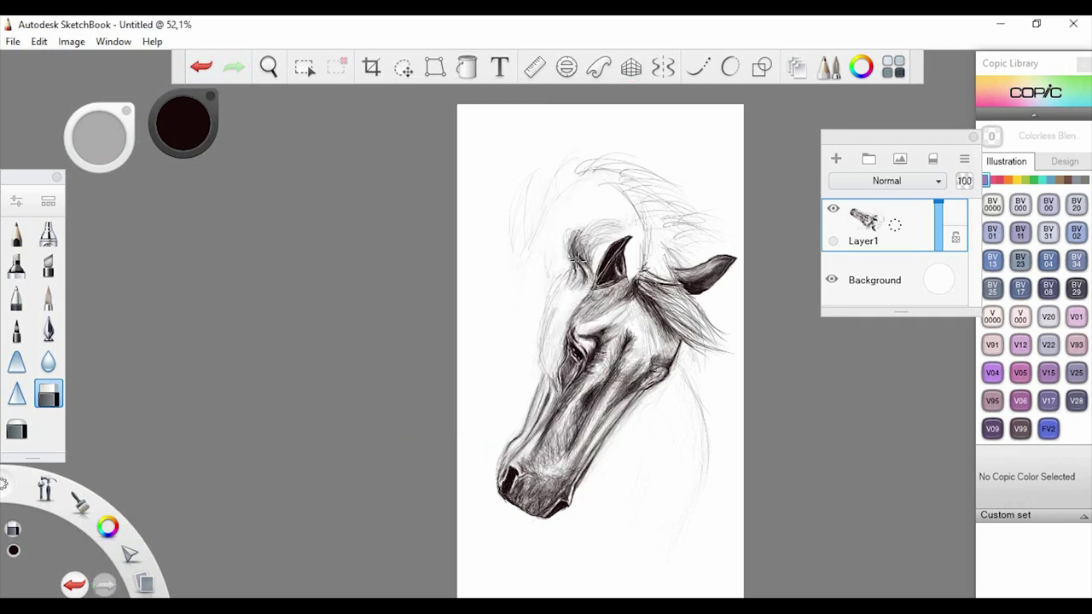
left_click(17, 234)
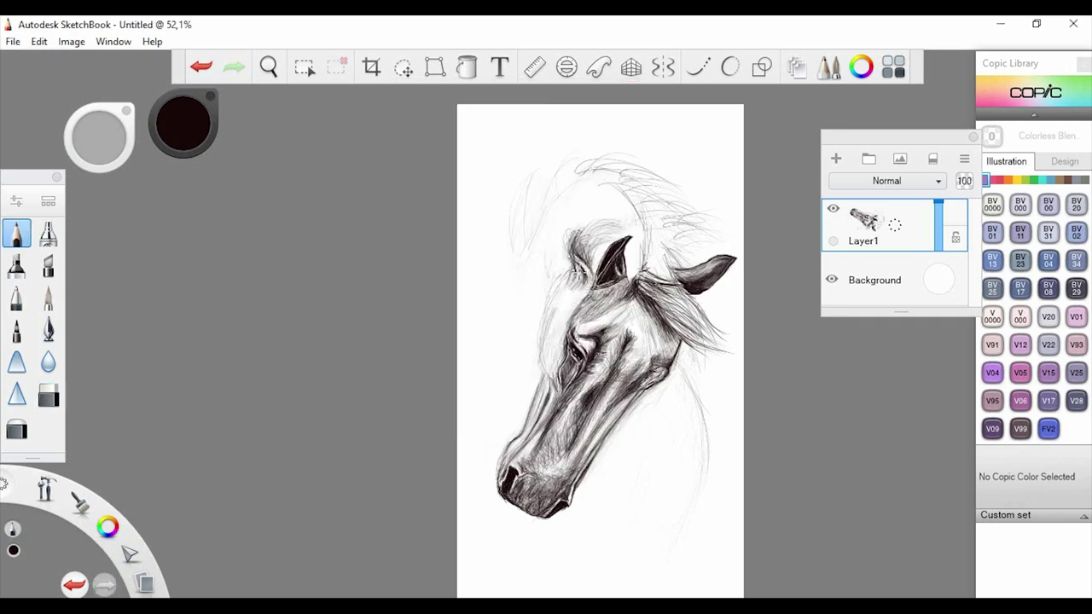
left_click_drag(570, 273, 551, 308)
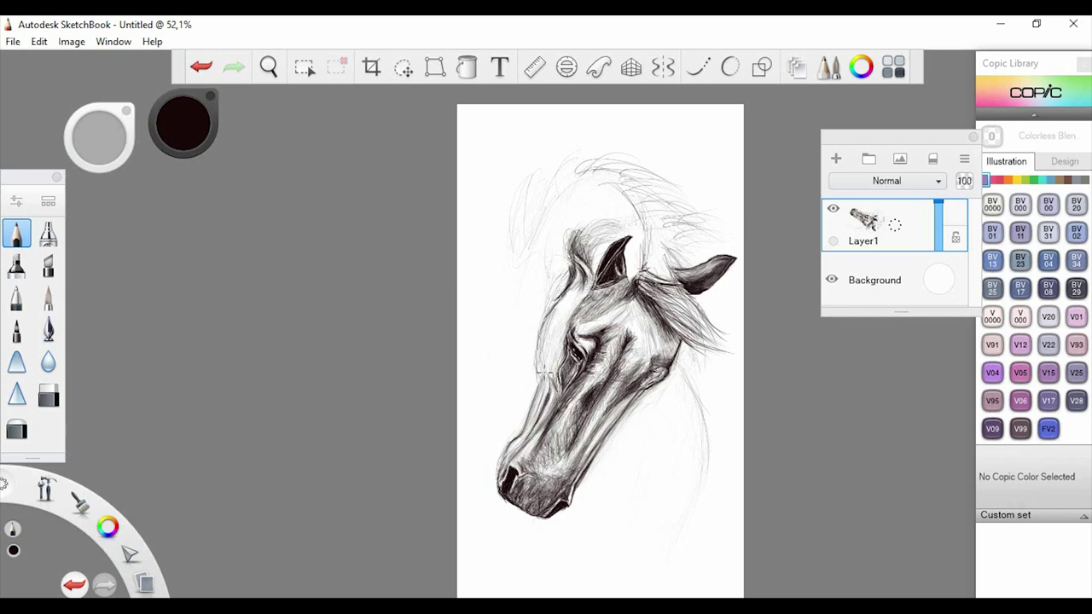
mouse_move(544, 376)
left_mouse_down()
mouse_move(535, 323)
mouse_move(541, 345)
left_mouse_up()
left_click_drag(570, 306, 556, 336)
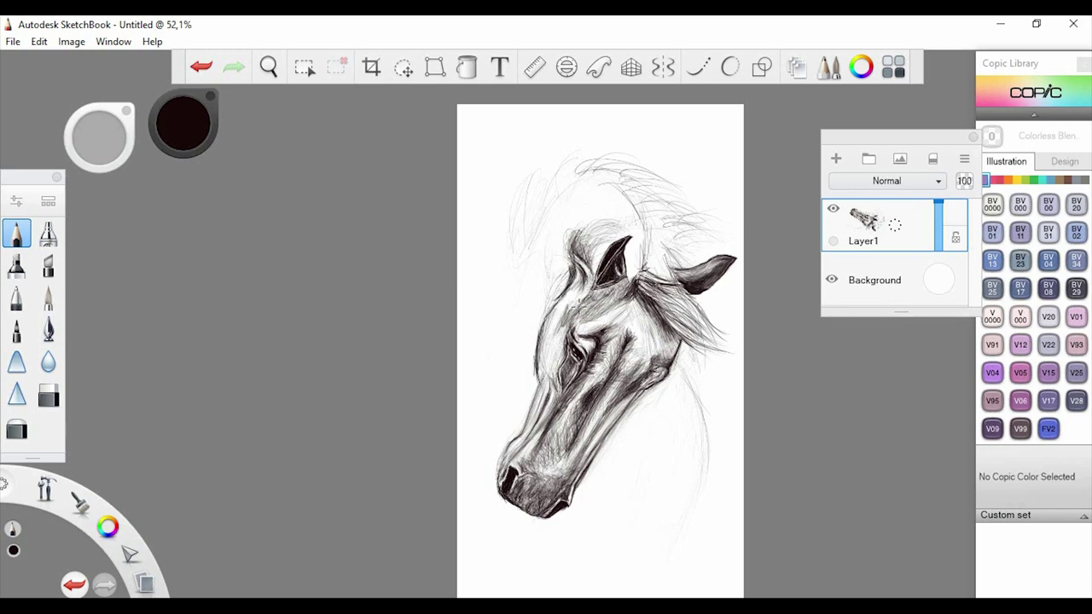
Shade the forehead in front of the upright ear and down along its outer contour
mouse_move(572, 298)
left_mouse_down()
mouse_move(544, 333)
mouse_move(541, 371)
left_mouse_up()
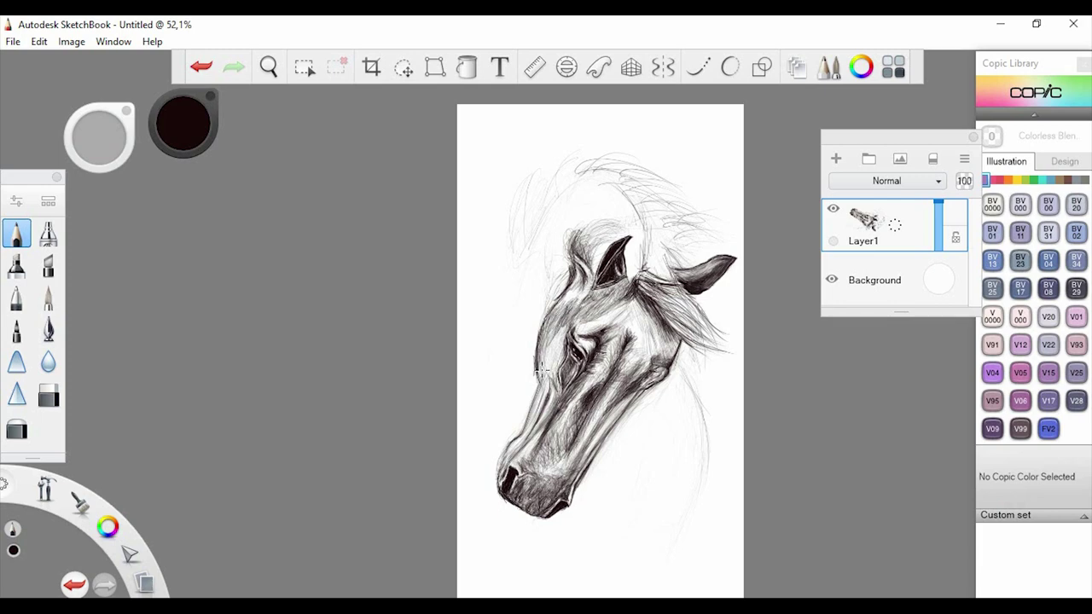
left_click_drag(570, 288, 553, 316)
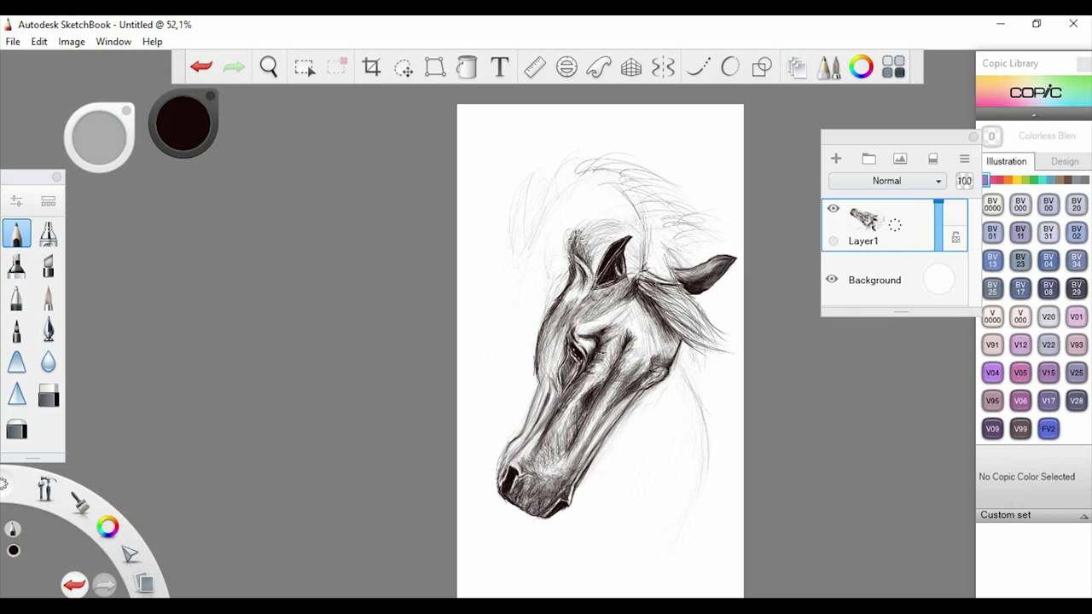
Save the drawing on the desktop as a TIFF file named at
left_click(13, 41)
left_click(74, 134)
type("at")
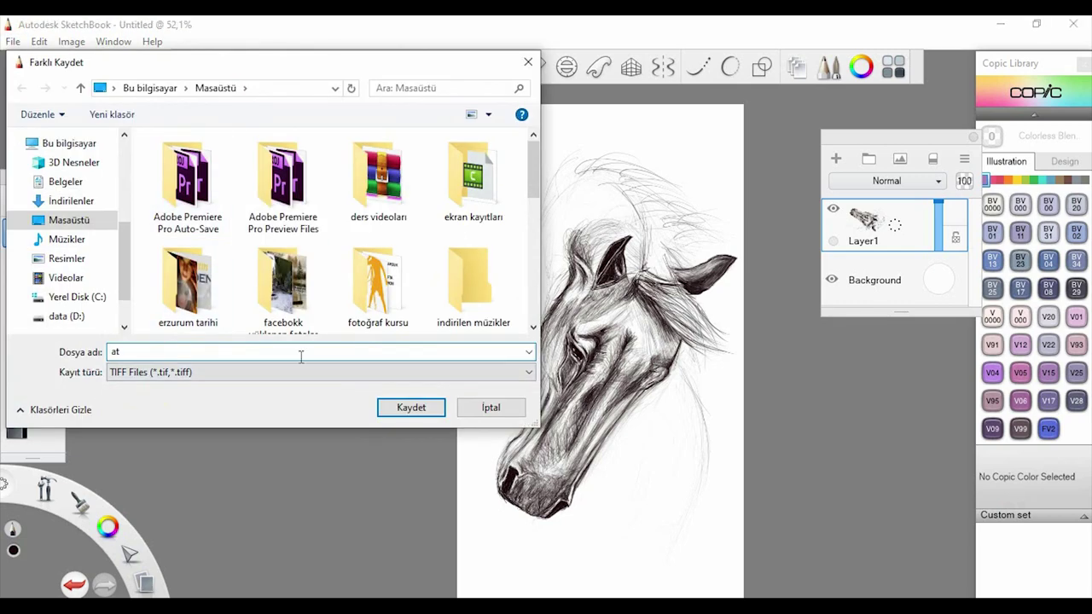
left_click(411, 407)
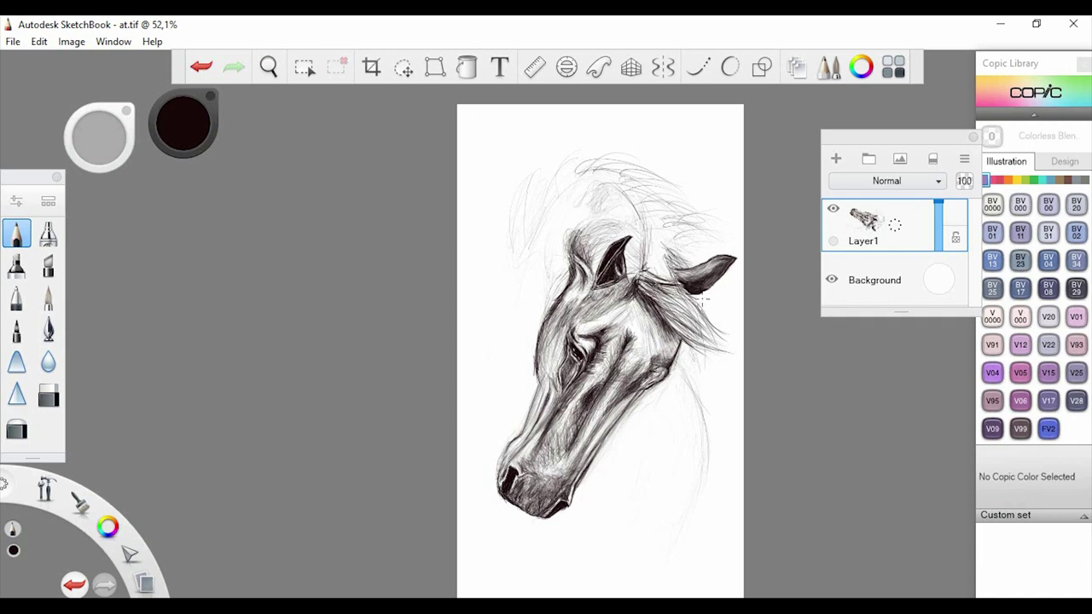
Darken the mane hatching between the ears and set the pencil's hardness/size to 2.6
mouse_move(708, 297)
left_mouse_down()
mouse_move(679, 292)
mouse_move(647, 259)
mouse_move(676, 284)
left_mouse_up()
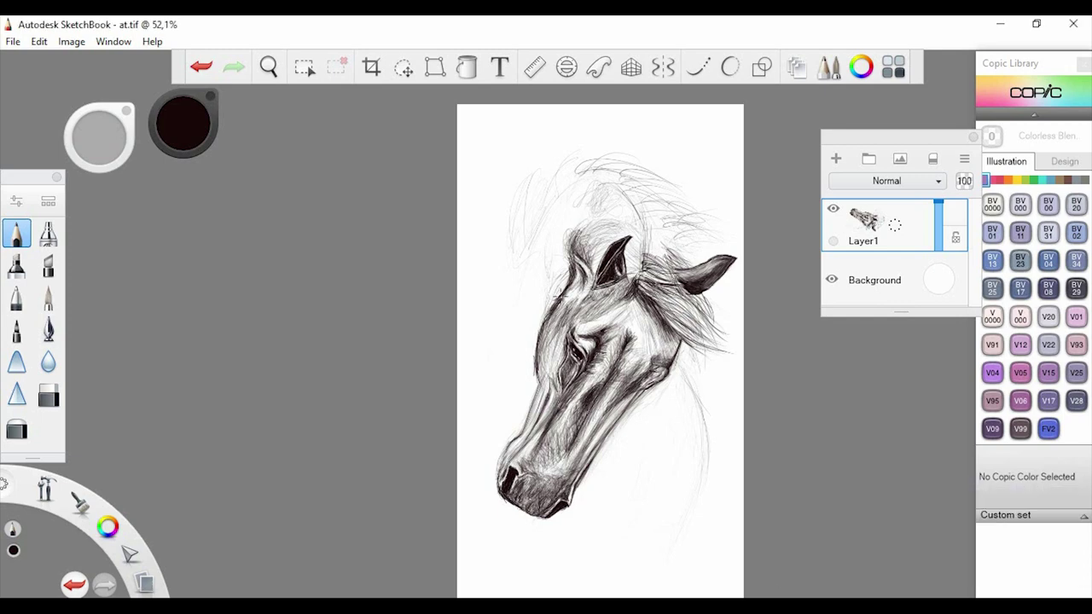
double_click(17, 233)
left_click_drag(428, 270, 443, 270)
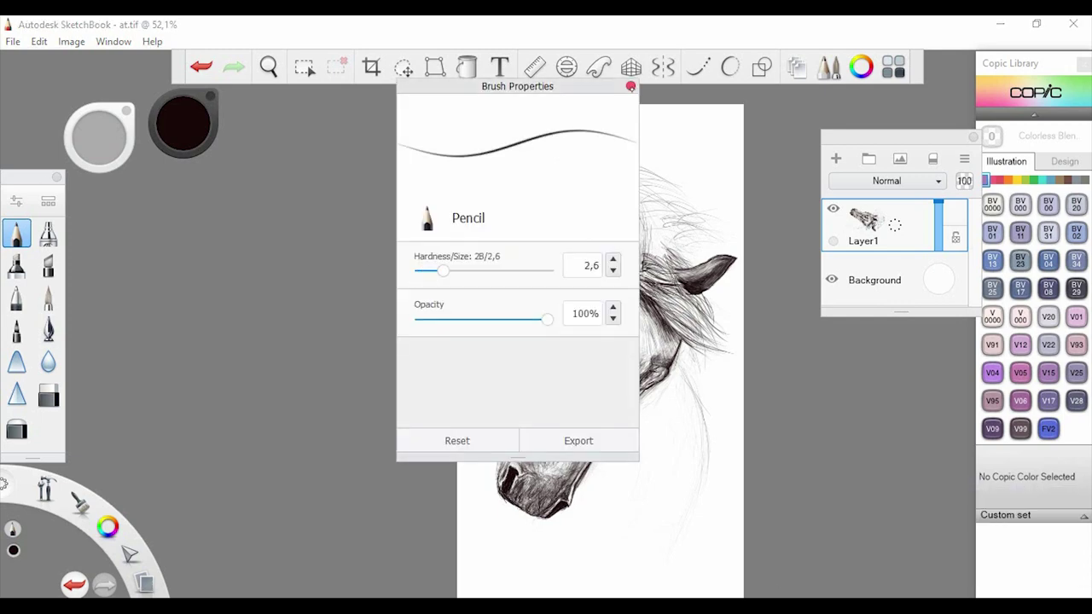
left_click(631, 86)
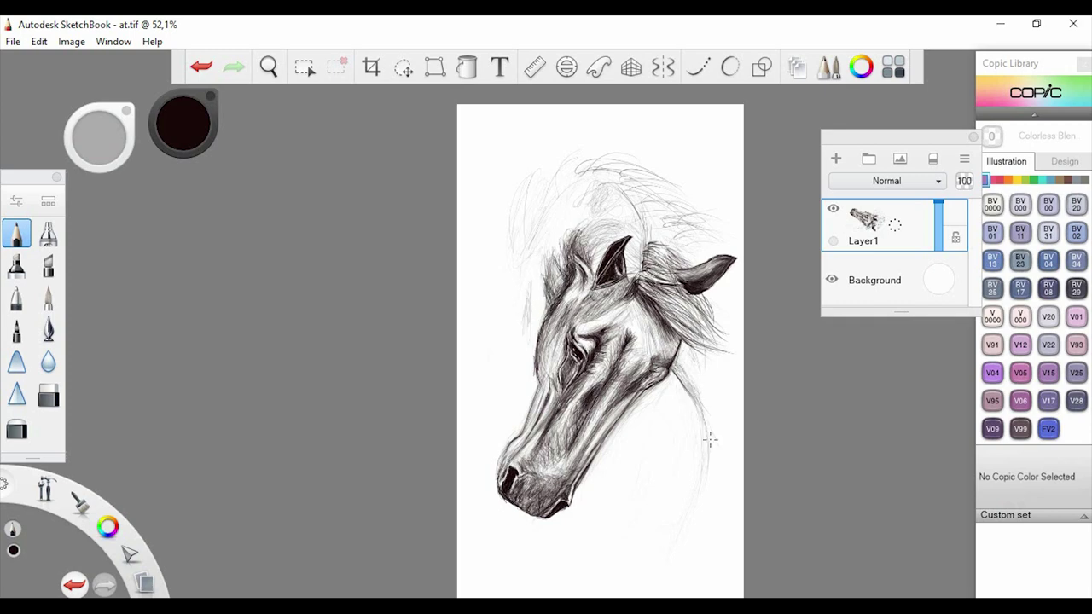
Draw the neck contour behind the jaw and hatch under the jaw, below the muzzle and along the front of the face
left_click_drag(686, 385, 707, 505)
mouse_move(578, 491)
left_mouse_down()
mouse_move(574, 505)
mouse_move(638, 412)
mouse_move(670, 391)
mouse_move(652, 418)
mouse_move(674, 394)
mouse_move(632, 418)
mouse_move(641, 394)
mouse_move(581, 493)
mouse_move(604, 452)
left_mouse_up()
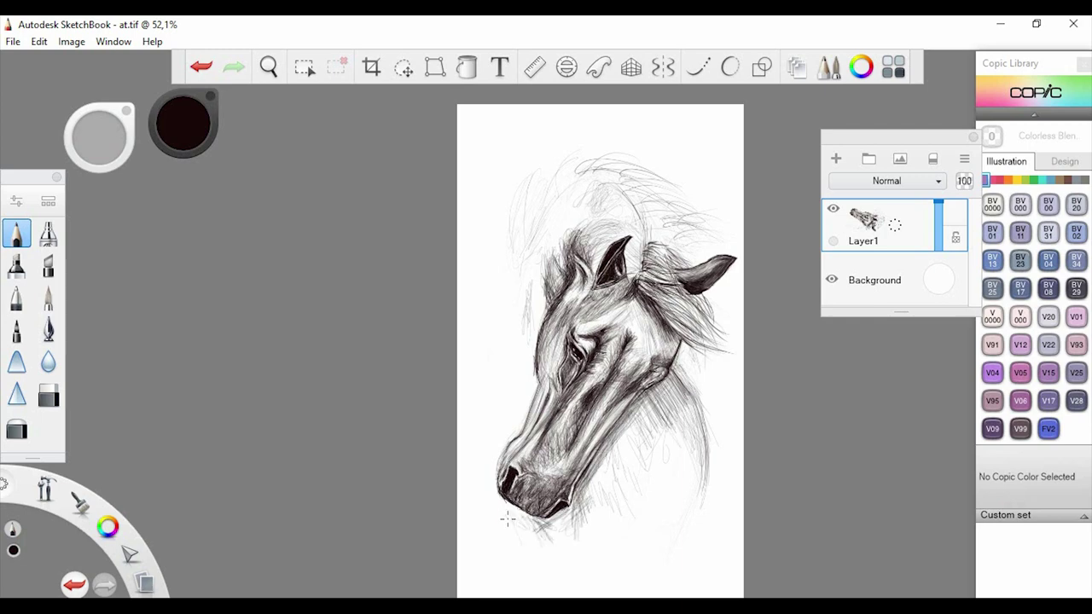
left_click_drag(531, 369, 522, 421)
mouse_move(523, 421)
left_mouse_down()
mouse_move(532, 316)
mouse_move(530, 368)
left_mouse_up()
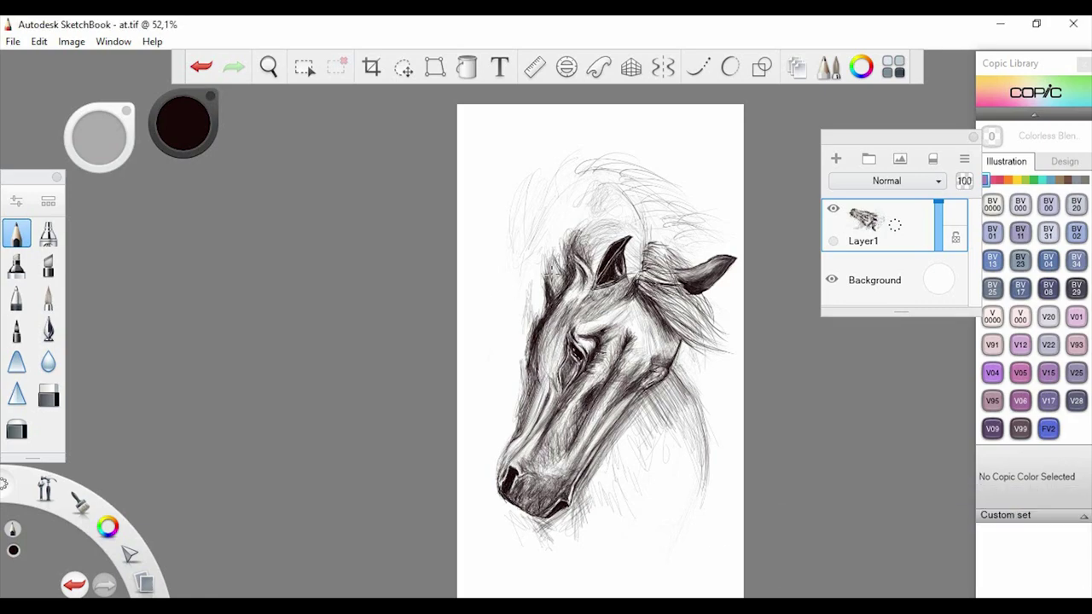
Draw short dark mane roots along the arched neck crest, from behind the ears up over its top
key("space")
mouse_move(460, 217)
left_mouse_down()
mouse_move(722, 398)
mouse_move(615, 317)
mouse_move(575, 397)
mouse_move(617, 362)
mouse_move(620, 370)
mouse_move(592, 350)
mouse_move(606, 321)
mouse_move(653, 354)
mouse_move(589, 330)
mouse_move(660, 335)
mouse_move(633, 336)
mouse_move(611, 265)
mouse_move(599, 297)
left_mouse_up()
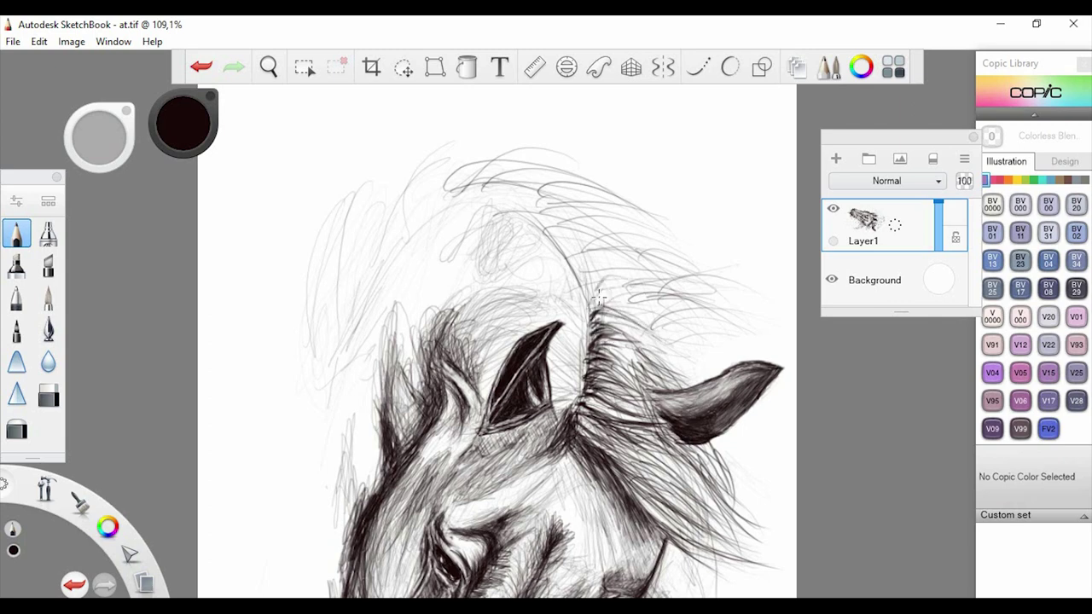
left_click_drag(572, 258, 587, 290)
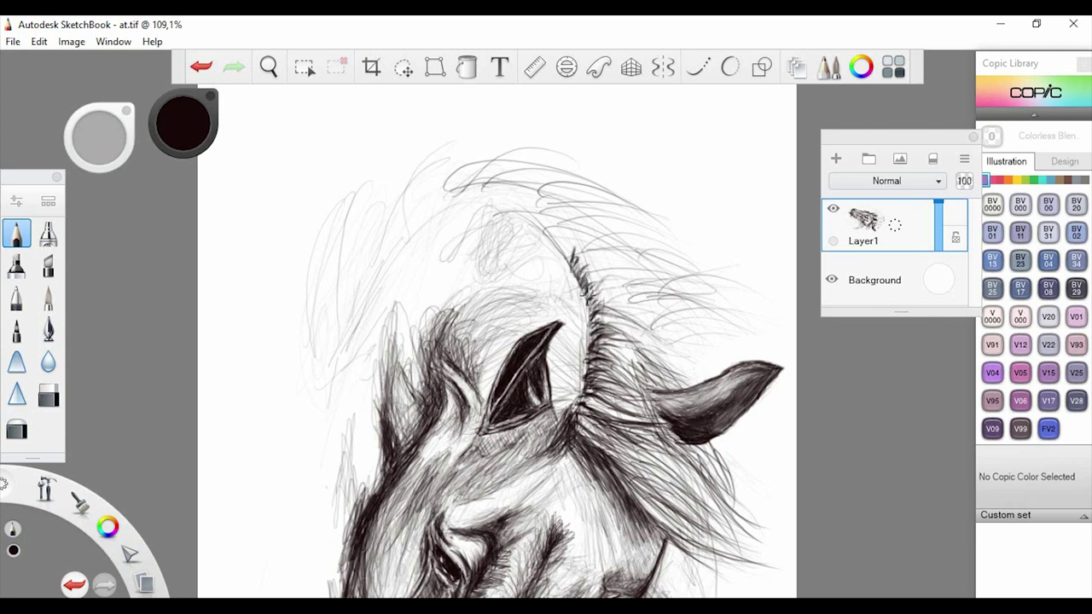
mouse_move(547, 223)
left_mouse_down()
mouse_move(508, 192)
mouse_move(512, 183)
mouse_move(435, 204)
mouse_move(448, 186)
mouse_move(416, 244)
mouse_move(452, 213)
mouse_move(508, 197)
left_mouse_up()
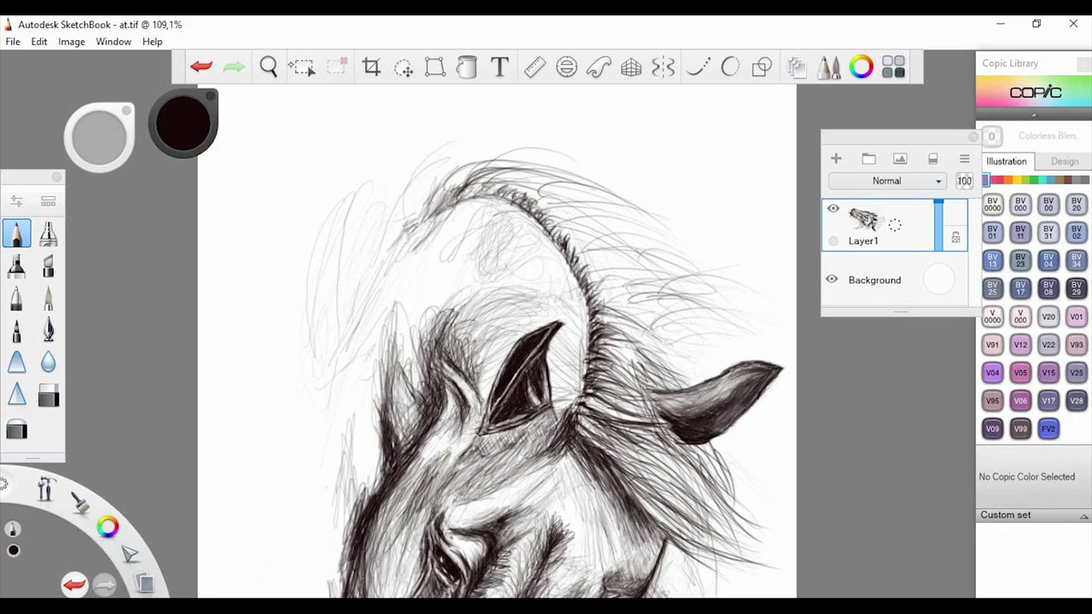
Set the pencil's hardness/size to 1.0 and draw long mane strands flowing off the back and top of the crest
key("space")
mouse_move(525, 288)
left_mouse_down()
mouse_move(477, 350)
mouse_move(484, 341)
left_mouse_up()
double_click(17, 232)
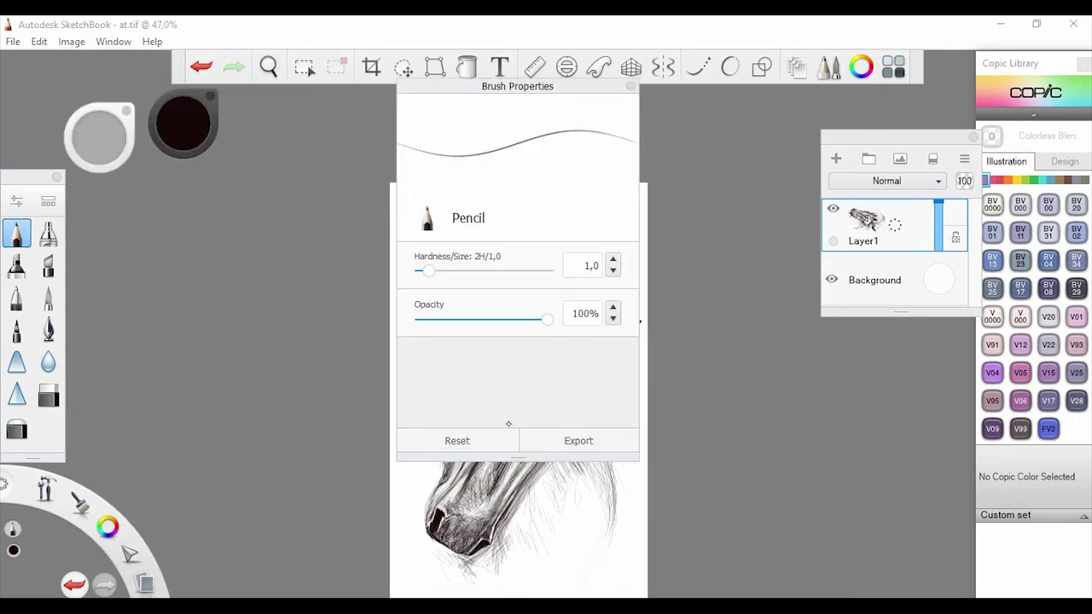
left_click(630, 87)
mouse_move(605, 319)
left_mouse_down()
mouse_move(589, 292)
mouse_move(616, 306)
mouse_move(576, 313)
mouse_move(575, 299)
mouse_move(616, 302)
mouse_move(580, 283)
mouse_move(616, 302)
mouse_move(567, 234)
mouse_move(561, 259)
mouse_move(592, 277)
mouse_move(583, 272)
mouse_move(592, 265)
mouse_move(554, 267)
mouse_move(596, 266)
mouse_move(588, 261)
mouse_move(553, 257)
mouse_move(590, 251)
left_mouse_up()
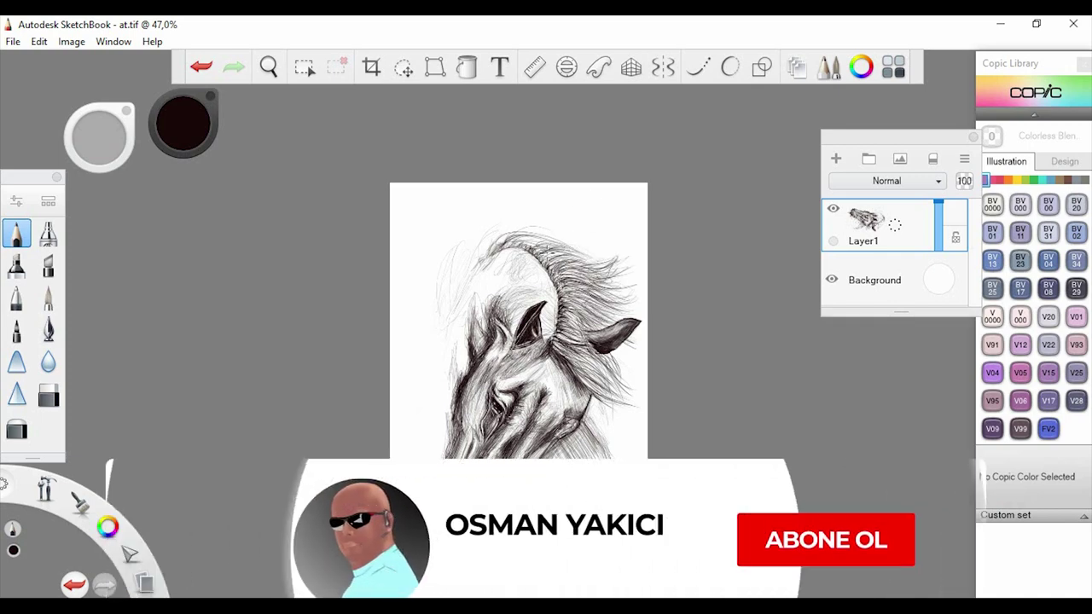
left_click_drag(515, 234, 547, 240)
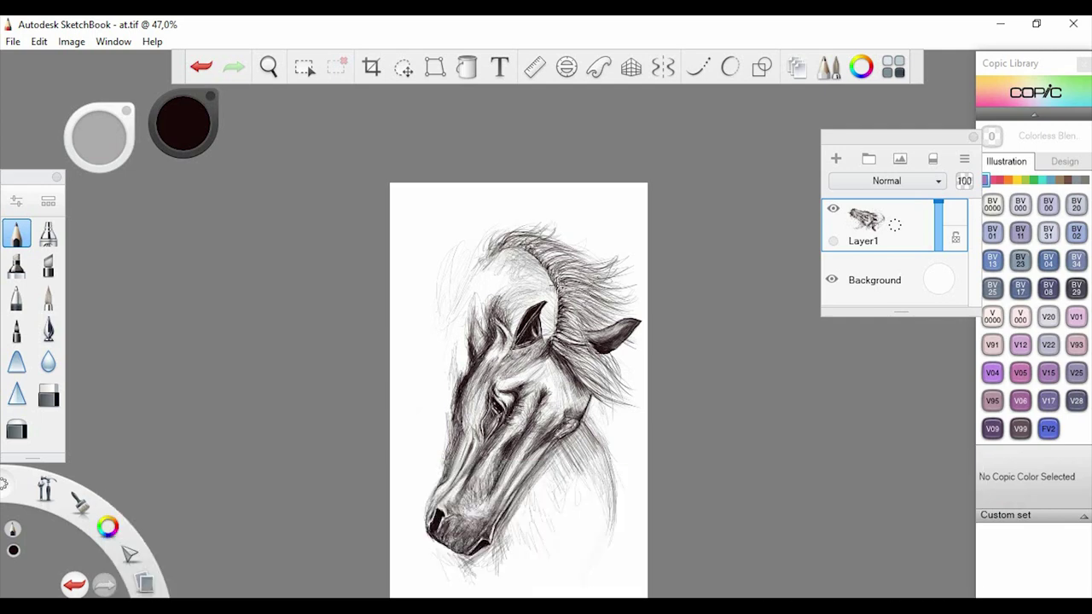
Darken the front contour of the arched neck and add short curved mane hairs along it
mouse_move(458, 249)
left_mouse_down()
mouse_move(491, 235)
mouse_move(495, 245)
mouse_move(484, 244)
left_mouse_up()
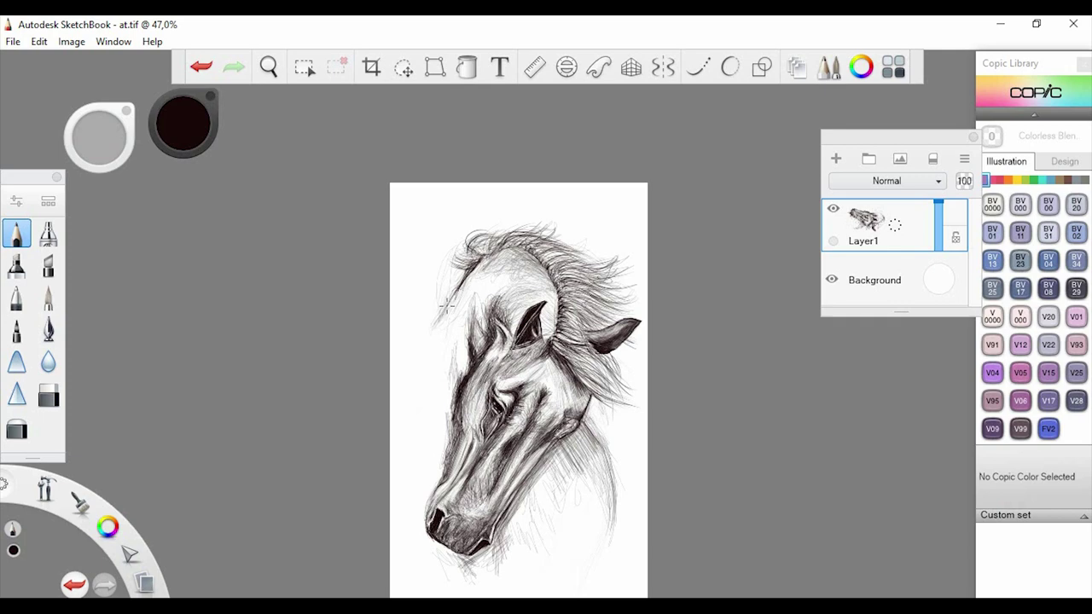
left_click_drag(465, 278, 427, 328)
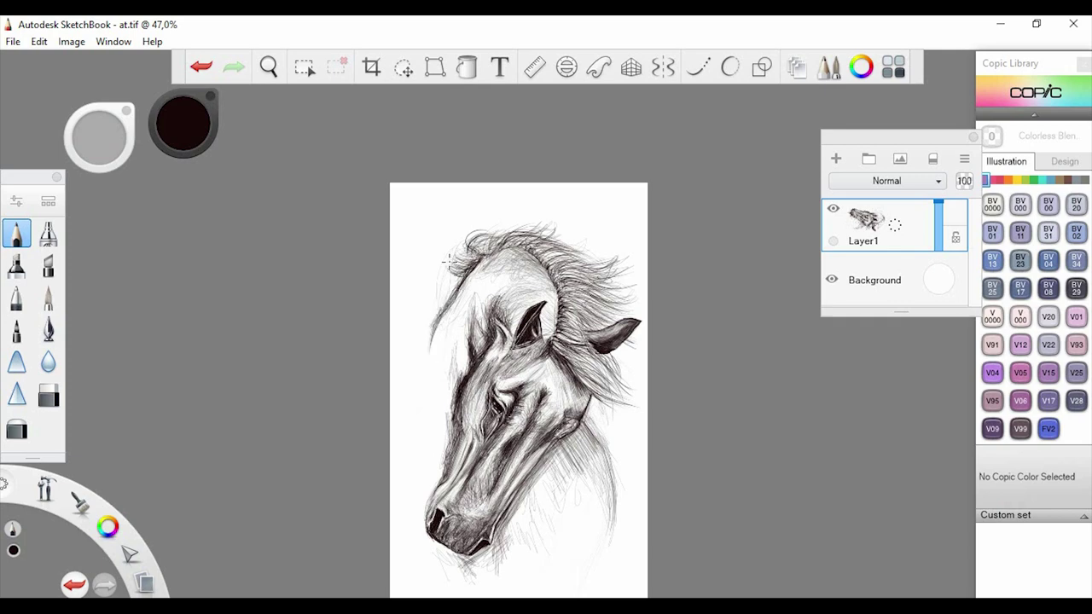
mouse_move(478, 250)
left_mouse_down()
mouse_move(493, 242)
mouse_move(477, 250)
left_mouse_up()
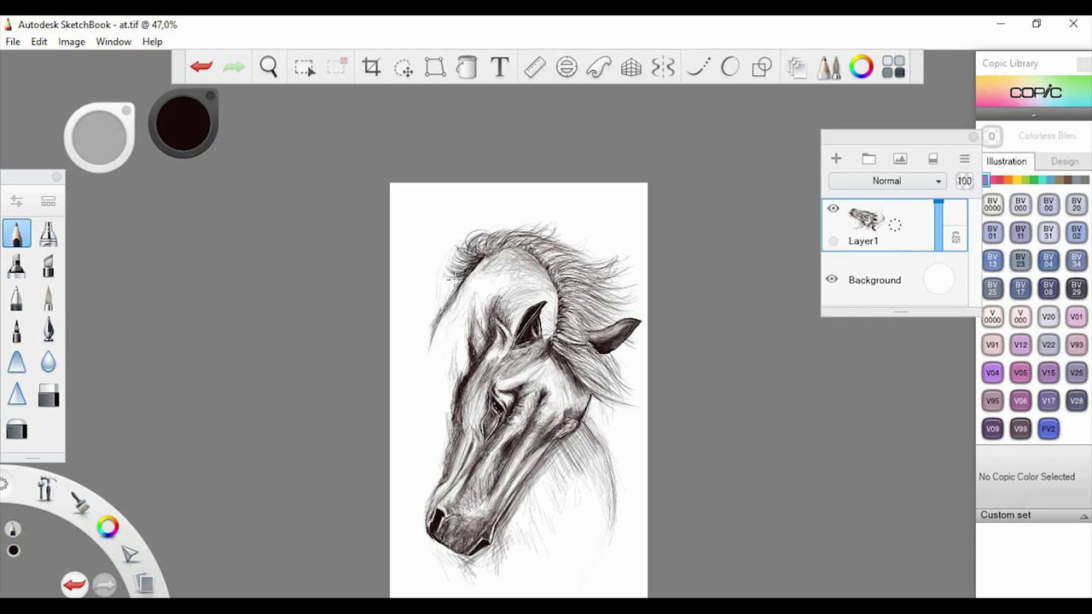
mouse_move(424, 278)
left_mouse_down()
mouse_move(413, 300)
mouse_move(425, 293)
left_mouse_up()
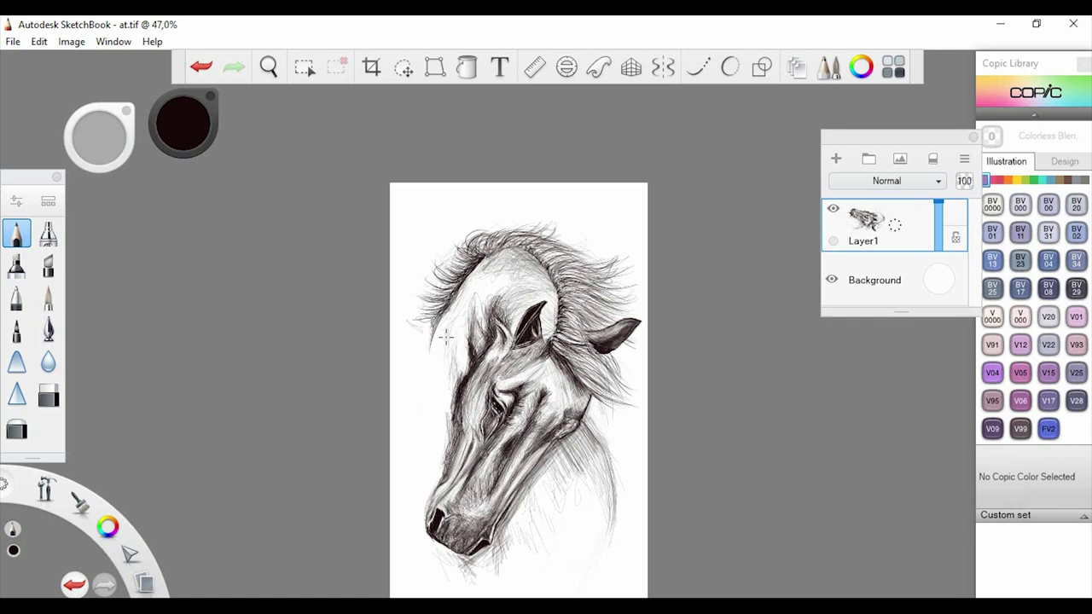
Extend the neck's front contour downward and hatch the neck area beside the face with long strokes
mouse_move(456, 328)
left_mouse_down()
mouse_move(450, 392)
mouse_move(431, 383)
mouse_move(436, 332)
mouse_move(441, 412)
left_mouse_up()
left_click_drag(446, 377, 451, 442)
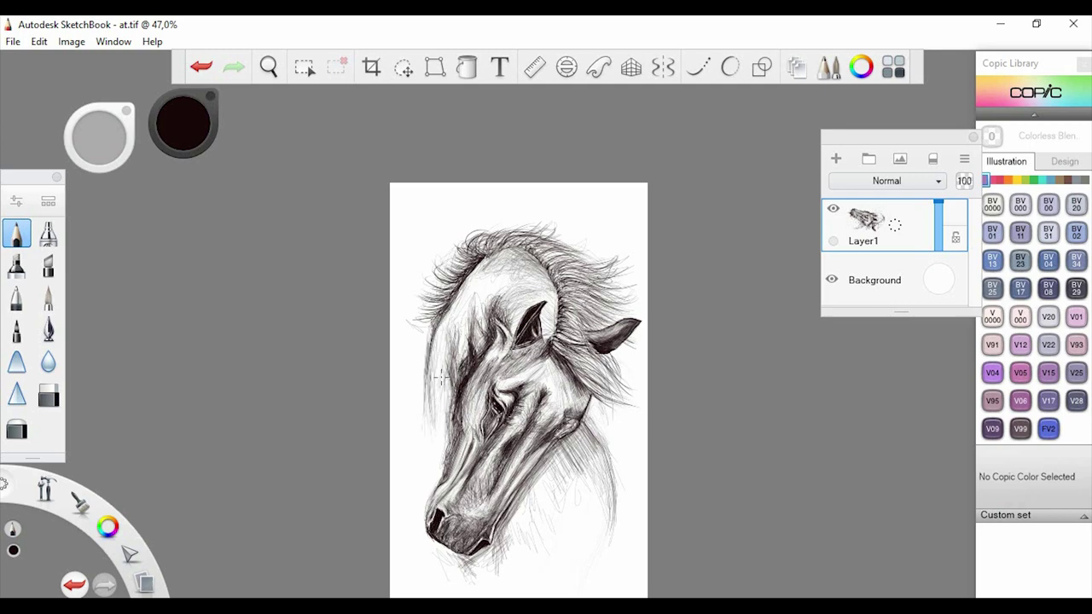
left_click_drag(448, 404, 452, 437)
Increase the pencil size and darken the neck shadow running down beside the forehead and face
left_click(16, 203)
left_click_drag(430, 270, 466, 270)
left_click(631, 86)
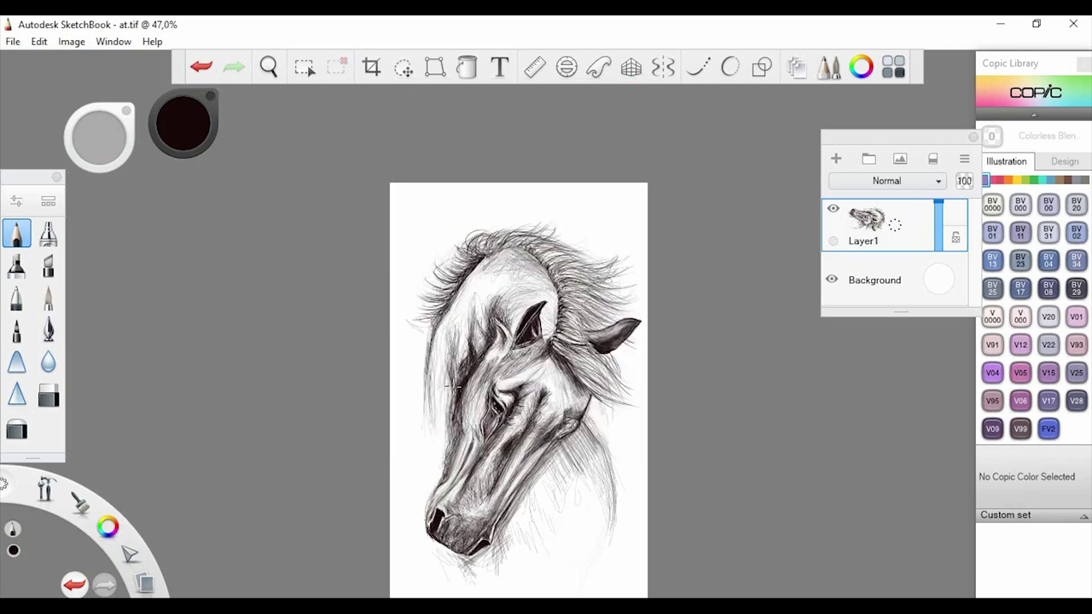
left_click_drag(448, 367, 447, 428)
mouse_move(445, 378)
left_mouse_down()
mouse_move(444, 452)
mouse_move(448, 389)
mouse_move(434, 419)
left_mouse_up()
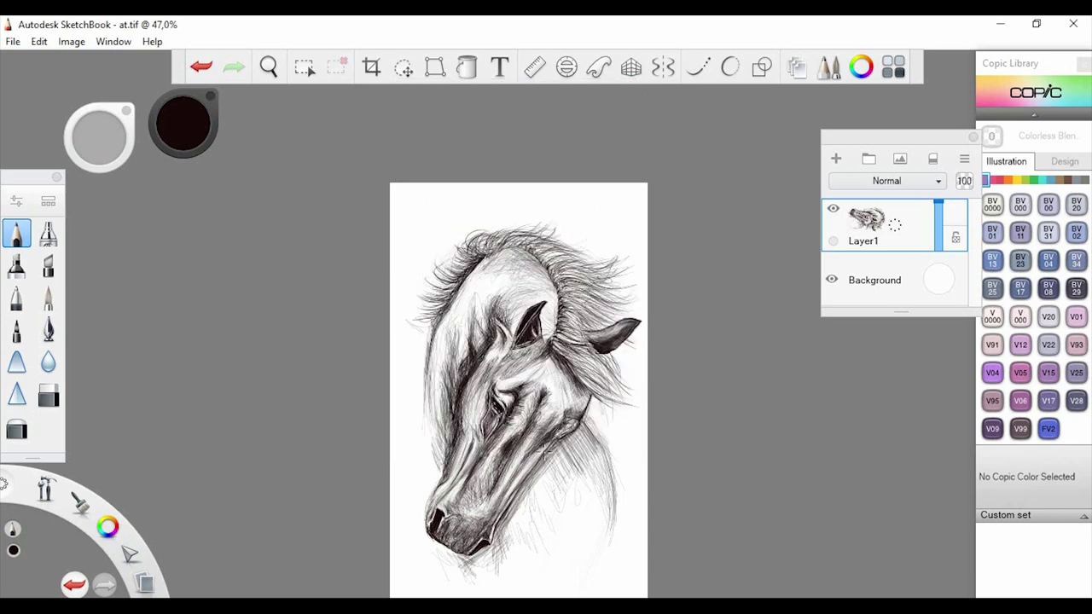
Shade the upper cheek between the eye and the mane below the ears
left_click_drag(541, 408, 553, 397)
mouse_move(563, 377)
left_mouse_down()
mouse_move(551, 350)
mouse_move(559, 395)
mouse_move(550, 375)
mouse_move(558, 381)
left_mouse_up()
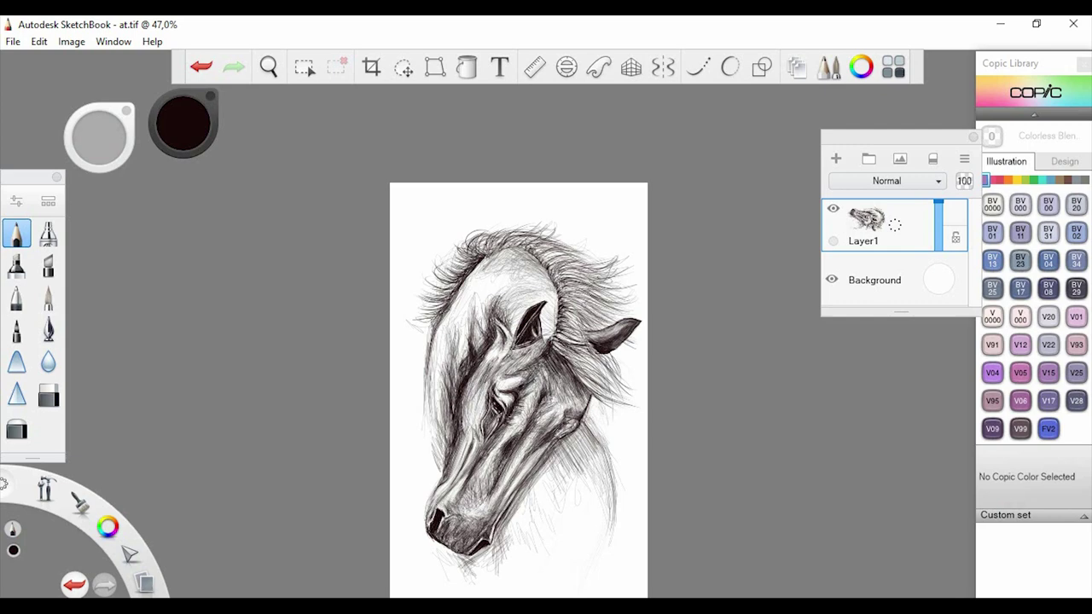
Erase stray sketch lines just behind the cheek under the mane with the Hard Eraser
left_click(49, 394)
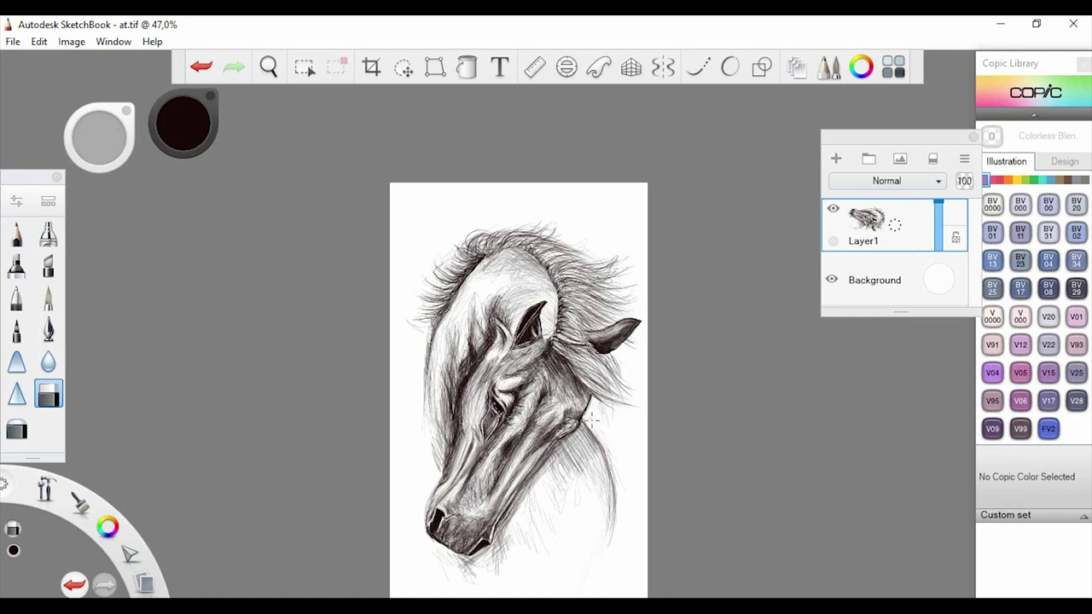
key("space")
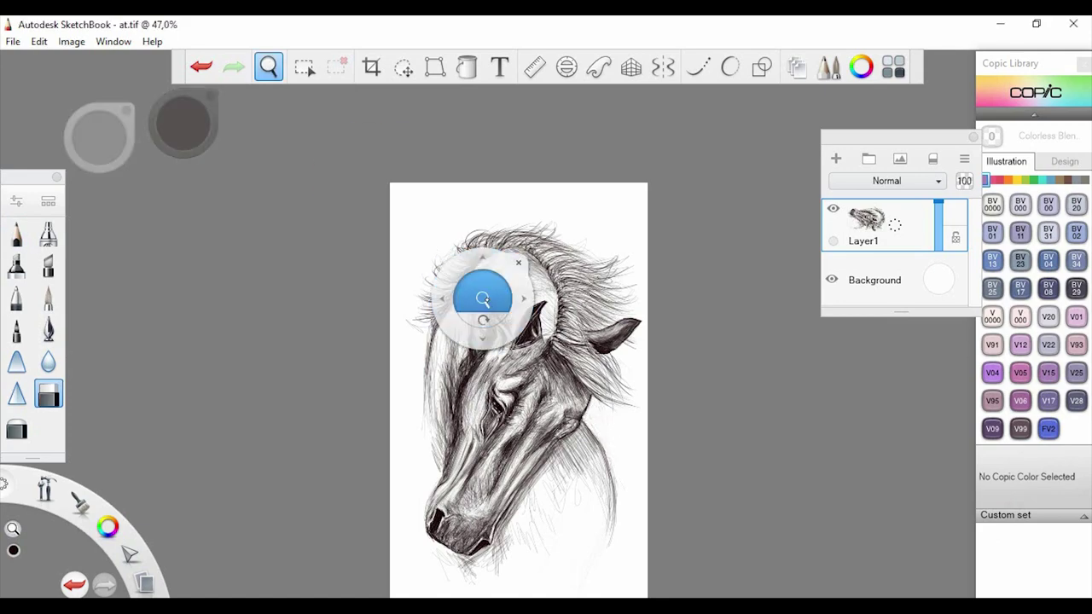
left_click_drag(483, 301, 666, 404)
mouse_move(692, 380)
left_mouse_down()
mouse_move(535, 286)
mouse_move(609, 348)
left_mouse_up()
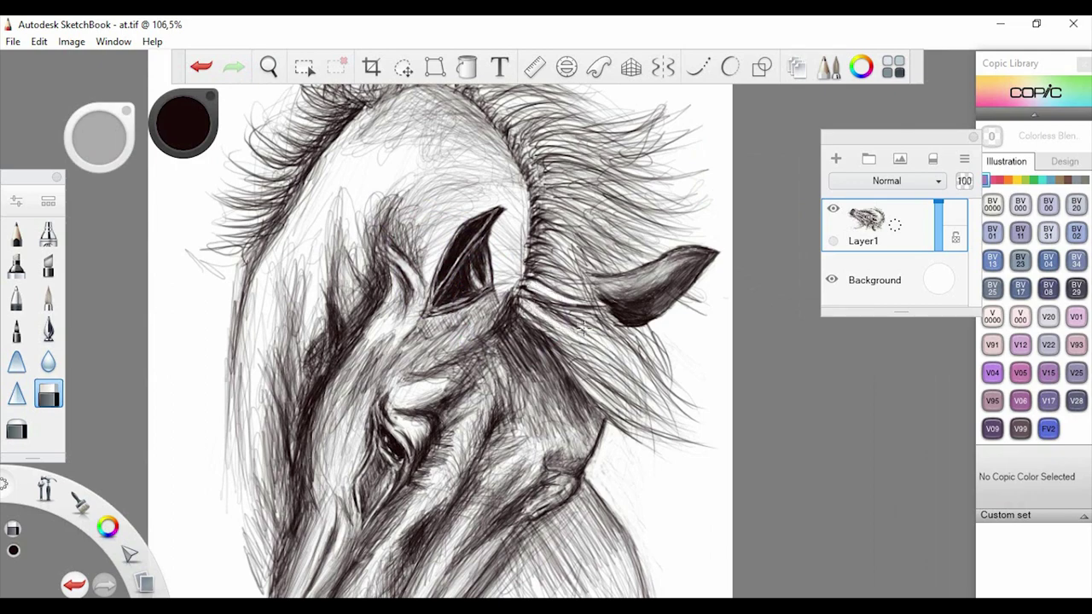
left_click_drag(614, 394, 650, 424)
Adjust the Hard Eraser's properties and clean away the remaining rough lines outside the neck contour behind the jaw
double_click(49, 394)
left_click_drag(464, 320, 557, 321)
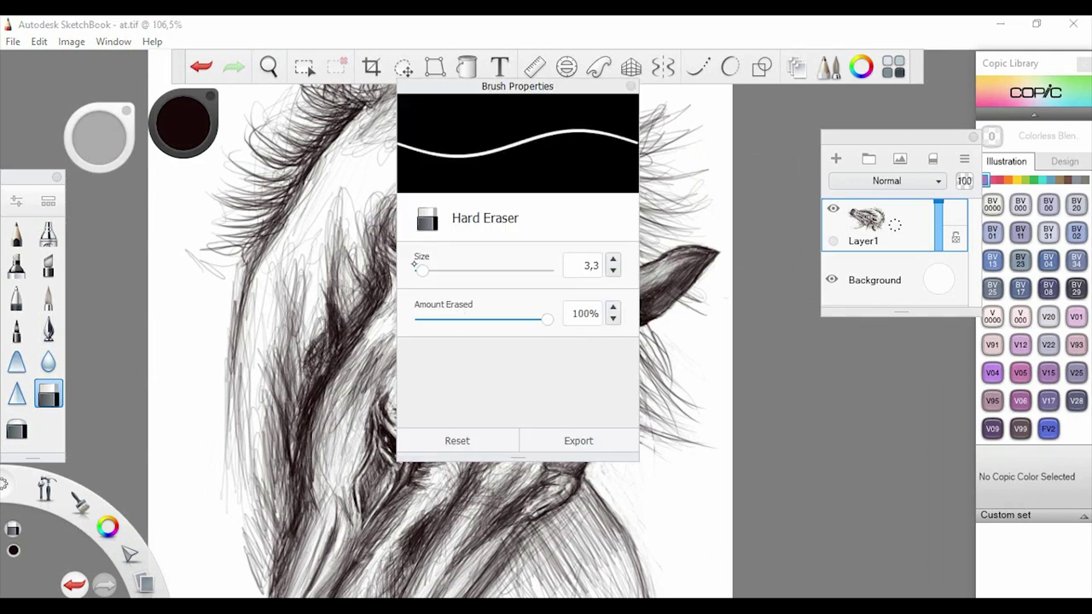
left_click(631, 86)
left_click(996, 515)
key("ctrl+z")
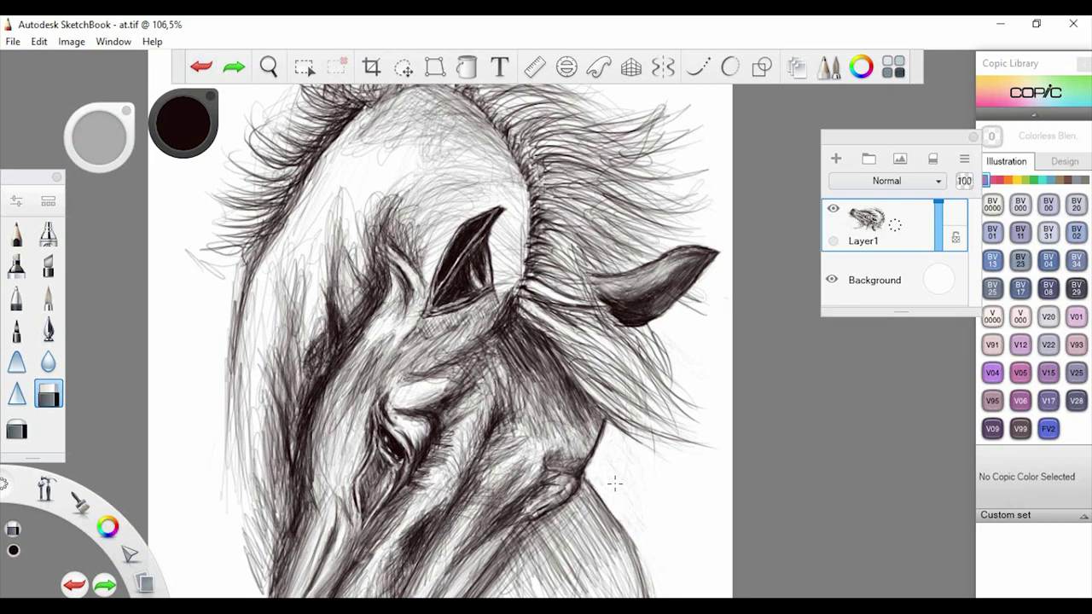
key("ctrl+y")
key("ctrl+b")
key("ctrl+b")
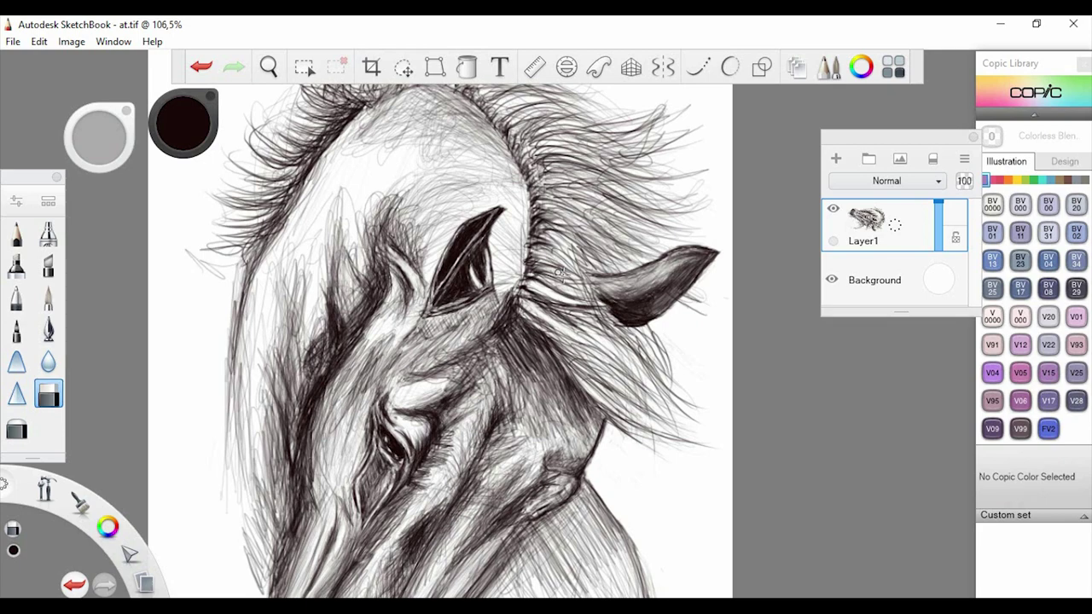
Hatch the neck and chest behind the head with the pencil and add dark shading around the muzzle
mouse_move(558, 272)
left_mouse_down()
mouse_move(543, 210)
mouse_move(583, 265)
mouse_move(652, 443)
mouse_move(463, 369)
left_mouse_up()
left_click(17, 233)
mouse_move(575, 331)
left_mouse_down()
mouse_move(552, 327)
mouse_move(563, 316)
left_mouse_up()
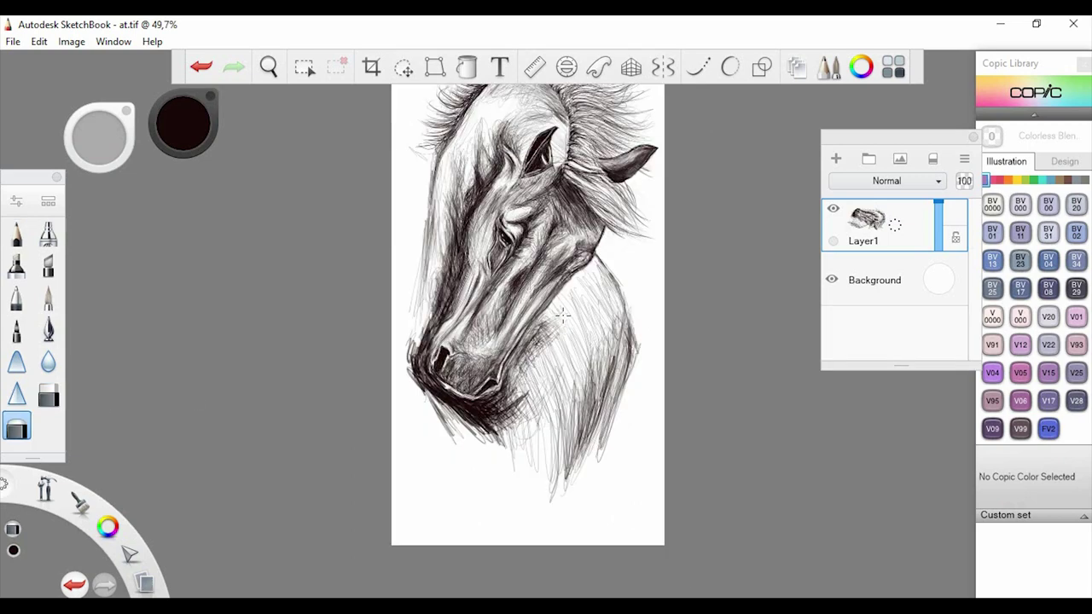
Lighten the shading around the muzzle and on the neck behind the jaw with the Soft Eraser
mouse_move(563, 387)
left_mouse_down()
mouse_move(537, 341)
mouse_move(505, 405)
mouse_move(550, 322)
mouse_move(478, 439)
mouse_move(436, 411)
left_mouse_up()
left_click_drag(408, 370, 400, 346)
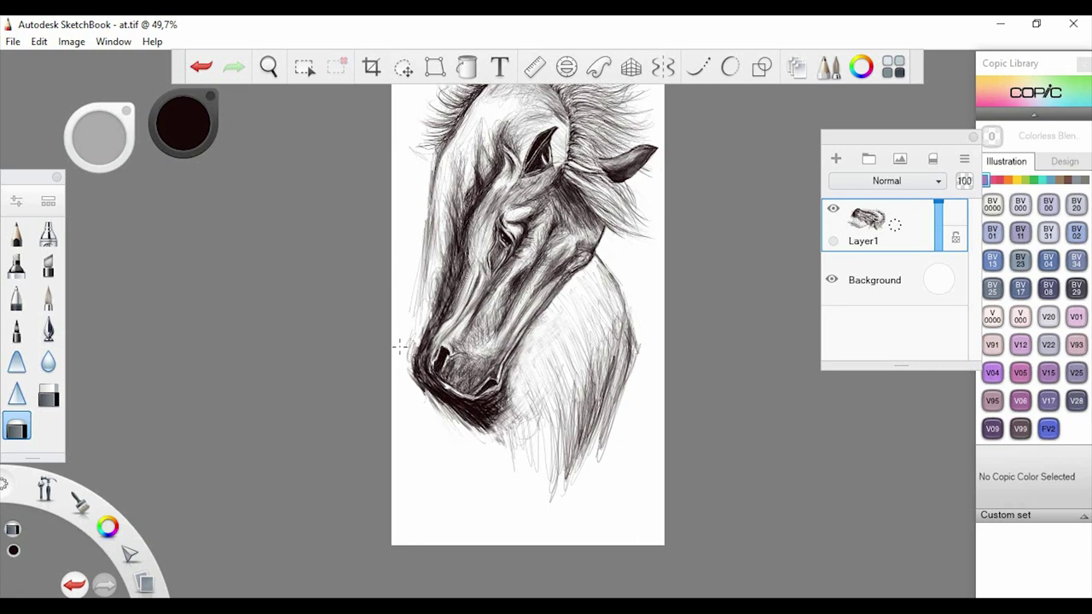
mouse_move(476, 406)
left_mouse_down()
mouse_move(495, 424)
mouse_move(467, 439)
mouse_move(507, 415)
left_mouse_up()
Set the Hard Eraser's size to 41.9 and erase the dark shading below and in front of the muzzle
left_click(49, 396)
double_click(48, 395)
left_click_drag(452, 319, 548, 319)
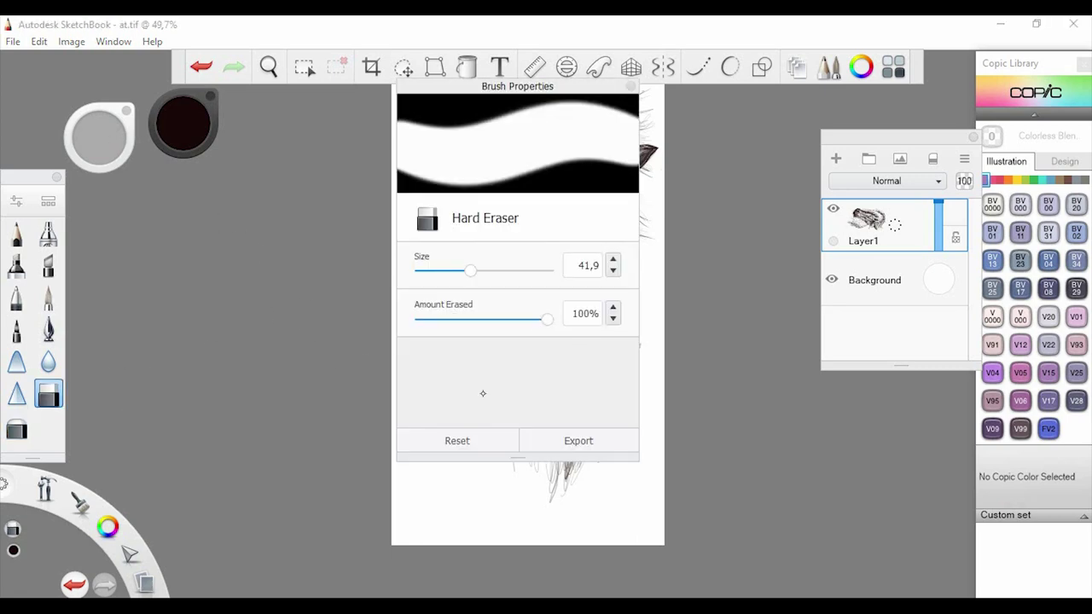
key("ctrl+alt+b")
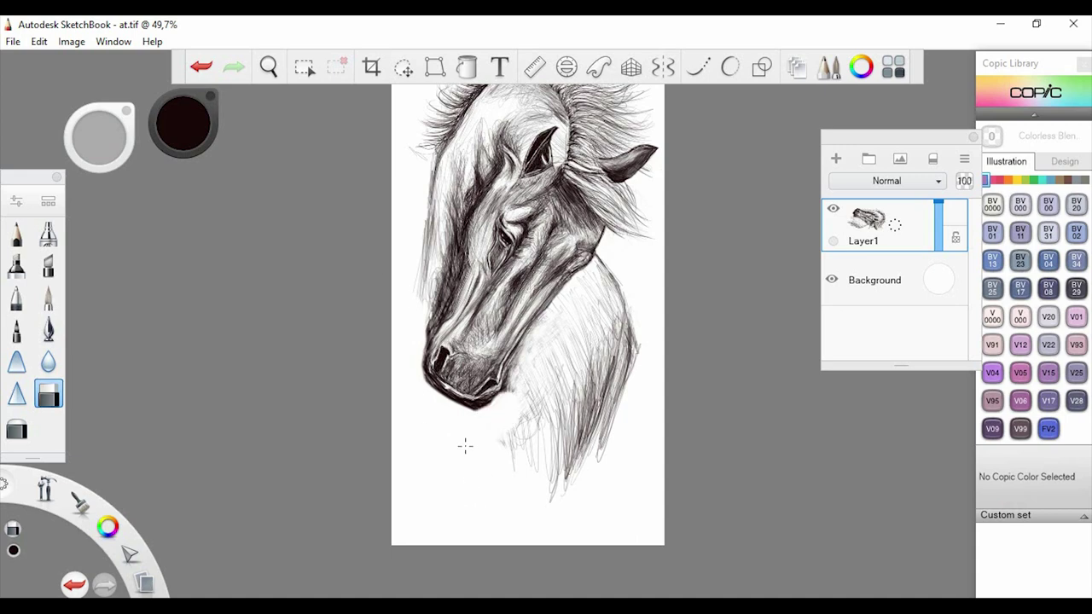
left_click_drag(512, 402, 431, 394)
Pencil dark hatching beneath the muzzle and deepen the neck shadow down the front of the face
key("e")
mouse_move(500, 414)
left_mouse_down()
mouse_move(494, 401)
mouse_move(499, 412)
mouse_move(521, 401)
mouse_move(516, 409)
mouse_move(431, 392)
mouse_move(447, 388)
mouse_move(420, 376)
mouse_move(417, 307)
mouse_move(437, 299)
mouse_move(459, 251)
mouse_move(444, 324)
mouse_move(426, 307)
mouse_move(418, 341)
mouse_move(427, 401)
mouse_move(431, 292)
left_mouse_up()
left_click_drag(439, 392, 503, 444)
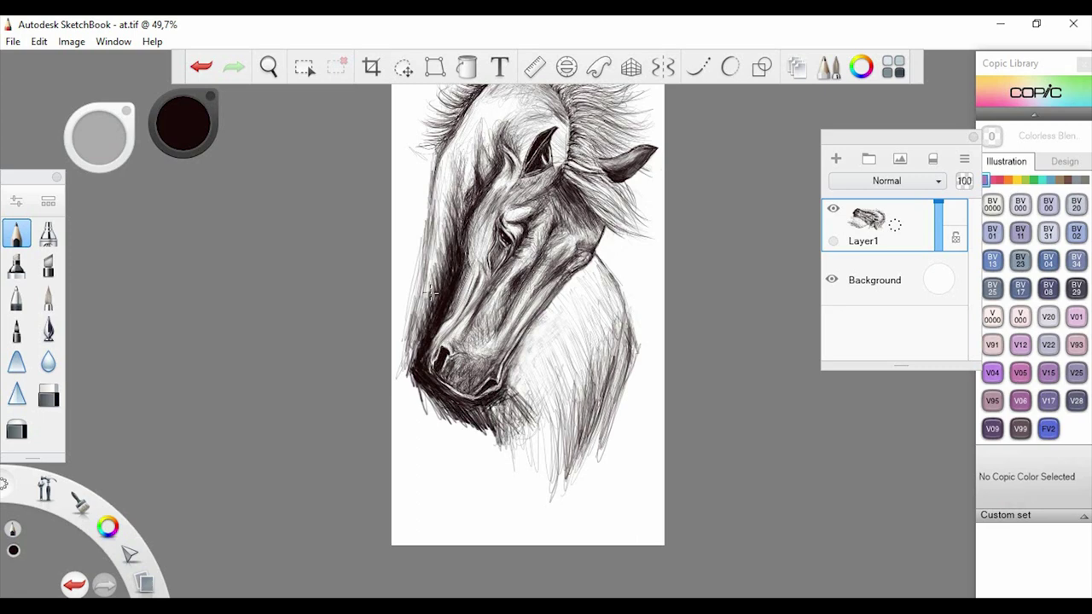
left_click_drag(503, 388, 486, 431)
mouse_move(444, 393)
left_mouse_down()
mouse_move(499, 460)
mouse_move(520, 465)
mouse_move(507, 468)
mouse_move(406, 367)
mouse_move(410, 341)
mouse_move(431, 437)
mouse_move(490, 461)
mouse_move(510, 409)
mouse_move(516, 444)
mouse_move(521, 401)
mouse_move(534, 474)
mouse_move(513, 465)
mouse_move(537, 375)
mouse_move(561, 454)
mouse_move(588, 375)
mouse_move(602, 431)
mouse_move(619, 315)
mouse_move(615, 352)
mouse_move(631, 324)
mouse_move(589, 496)
mouse_move(596, 437)
mouse_move(533, 418)
mouse_move(520, 453)
mouse_move(439, 465)
mouse_move(478, 461)
mouse_move(427, 431)
mouse_move(512, 401)
mouse_move(407, 350)
left_mouse_up()
Erase the dark hatching beneath the muzzle with the Hard Eraser and soften the surrounding shading with the Soft Eraser
left_click(48, 394)
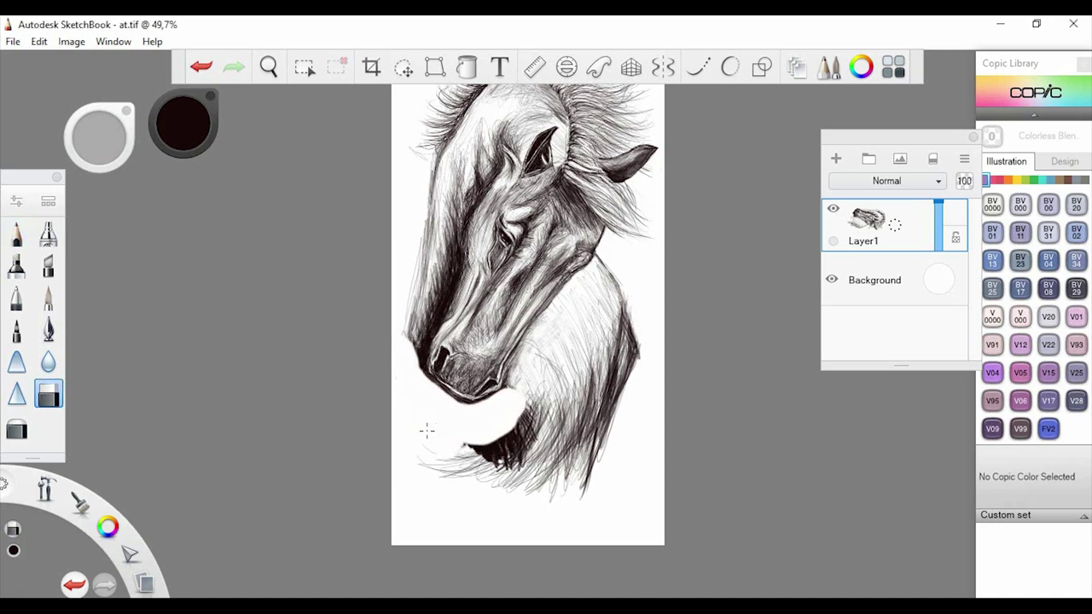
mouse_move(470, 452)
left_mouse_down()
mouse_move(527, 414)
mouse_move(512, 465)
mouse_move(529, 401)
mouse_move(490, 478)
mouse_move(466, 472)
mouse_move(444, 401)
mouse_move(410, 358)
mouse_move(461, 452)
mouse_move(521, 384)
mouse_move(409, 409)
mouse_move(418, 388)
mouse_move(431, 444)
mouse_move(444, 401)
mouse_move(477, 426)
mouse_move(409, 411)
mouse_move(490, 401)
mouse_move(422, 375)
mouse_move(418, 427)
mouse_move(429, 401)
mouse_move(452, 461)
mouse_move(474, 409)
mouse_move(503, 392)
mouse_move(525, 435)
mouse_move(520, 401)
mouse_move(486, 469)
mouse_move(452, 439)
mouse_move(569, 413)
mouse_move(597, 342)
mouse_move(585, 365)
mouse_move(495, 414)
mouse_move(403, 375)
mouse_move(439, 490)
mouse_move(424, 466)
left_mouse_up()
left_click(16, 234)
left_click(16, 428)
mouse_move(591, 333)
left_mouse_down()
mouse_move(433, 422)
mouse_move(413, 367)
mouse_move(428, 273)
left_mouse_up()
mouse_move(544, 390)
left_mouse_down()
mouse_move(531, 492)
mouse_move(589, 443)
mouse_move(622, 434)
mouse_move(592, 371)
mouse_move(555, 399)
mouse_move(527, 384)
left_mouse_up()
key("space")
mouse_move(493, 333)
left_mouse_down()
mouse_move(503, 426)
mouse_move(538, 387)
mouse_move(537, 433)
left_mouse_up()
Undo the last stroke and set the Pencil's size to 1.9
left_click(17, 233)
key("ctrl+z")
double_click(17, 233)
left_click_drag(494, 270, 434, 270)
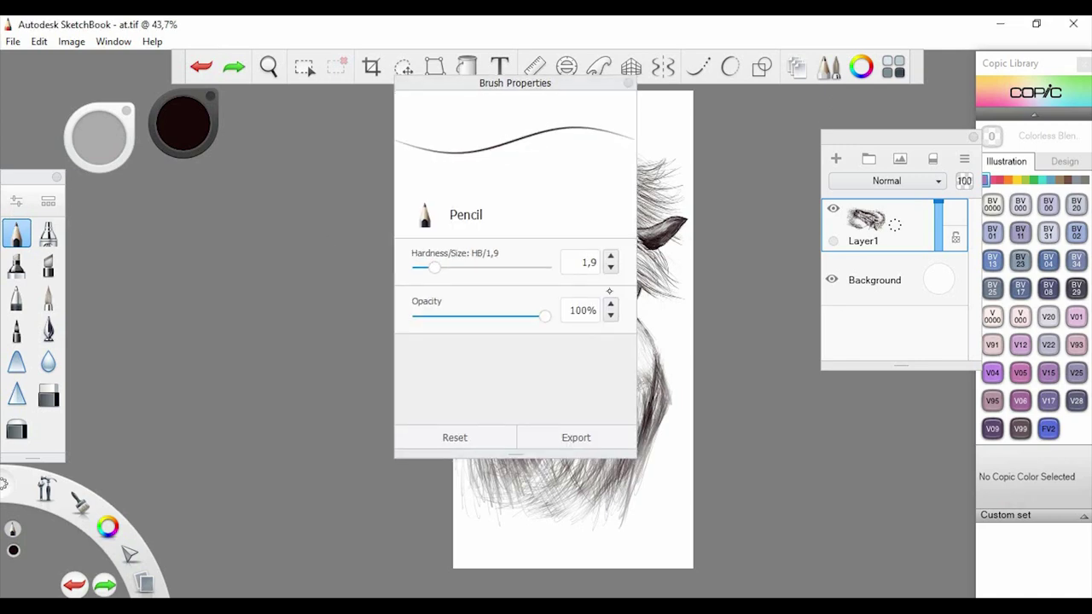
left_click(630, 86)
Pencil loose hatching beneath the muzzle and across the lower chest, blending it into the neck shading
left_click_drag(558, 427, 553, 458)
mouse_move(616, 421)
left_mouse_down()
mouse_move(585, 506)
mouse_move(575, 506)
left_mouse_up()
mouse_move(547, 431)
left_mouse_down()
mouse_move(540, 449)
mouse_move(533, 431)
mouse_move(490, 425)
left_mouse_up()
mouse_move(512, 461)
left_mouse_down()
mouse_move(477, 425)
mouse_move(495, 370)
left_mouse_up()
left_click_drag(504, 431, 527, 456)
mouse_move(531, 452)
left_mouse_down()
mouse_move(550, 460)
mouse_move(532, 449)
left_mouse_up()
left_click_drag(517, 437, 543, 461)
left_click_drag(556, 420, 563, 477)
left_click_drag(647, 439, 617, 526)
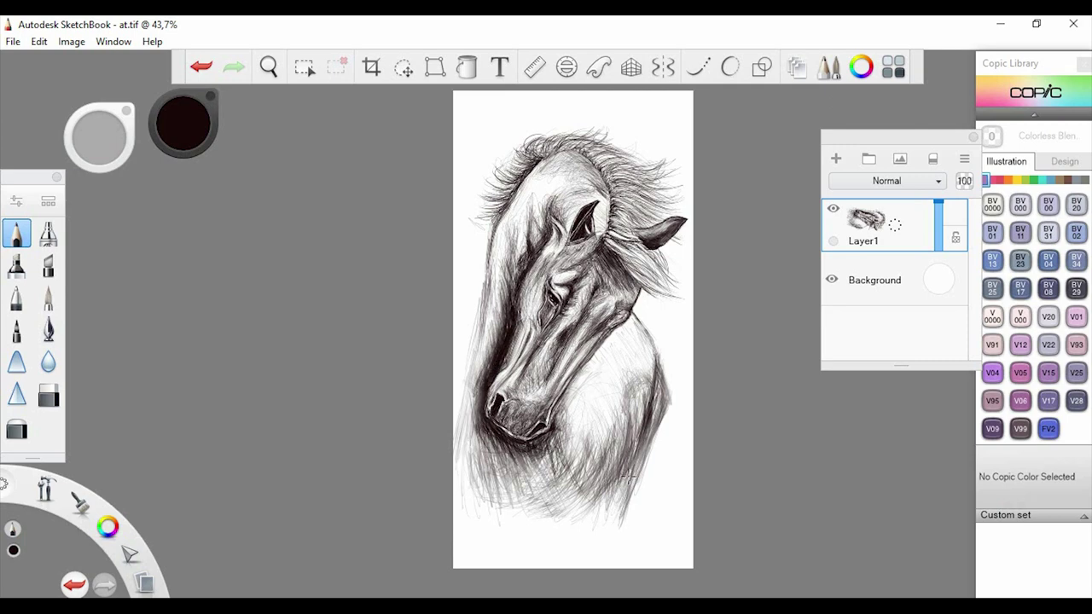
left_click_drag(593, 459, 577, 486)
Add fine pencil shading around the eye, along the cheek and down the bridge of the nose
left_click_drag(546, 261, 522, 317)
left_click_drag(616, 300, 554, 330)
left_click_drag(546, 350, 539, 365)
left_click_drag(584, 347, 566, 384)
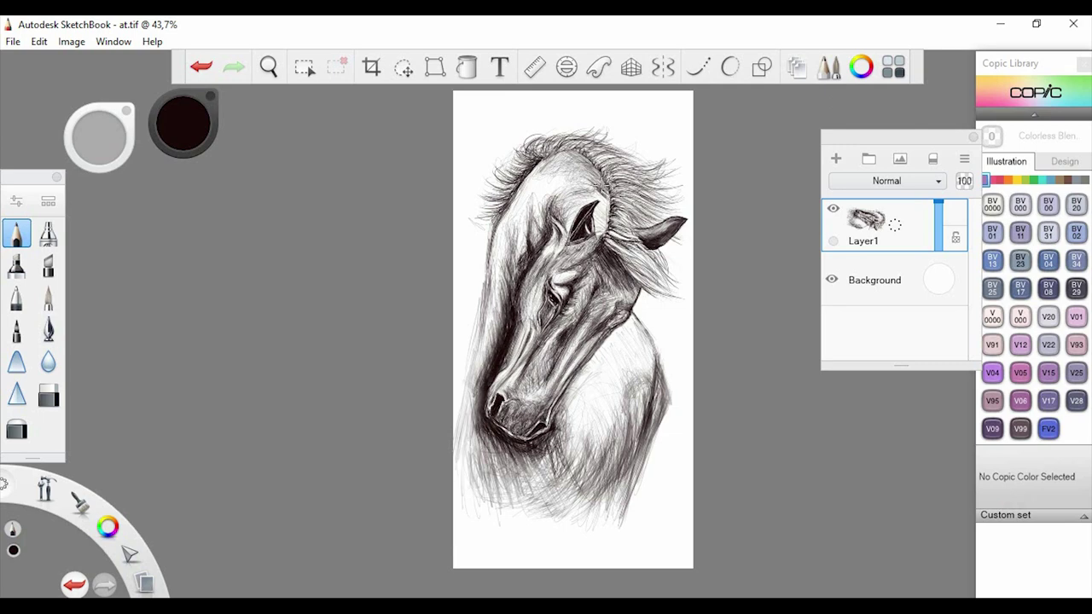
Hatch the bright area between the mane and the ear and continue the strokes down the neck in front of the face
left_click_drag(609, 171, 589, 203)
mouse_move(599, 169)
left_mouse_down()
mouse_move(530, 176)
mouse_move(544, 168)
left_mouse_up()
left_click_drag(527, 208, 518, 244)
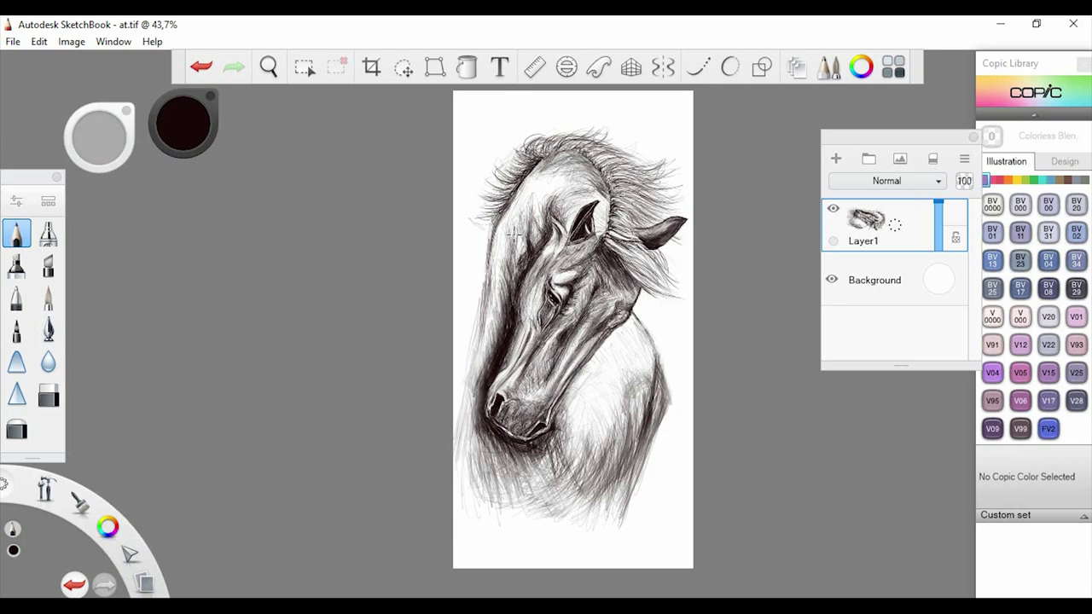
mouse_move(545, 183)
left_mouse_down()
mouse_move(511, 224)
mouse_move(495, 312)
left_mouse_up()
left_click_drag(504, 273, 480, 367)
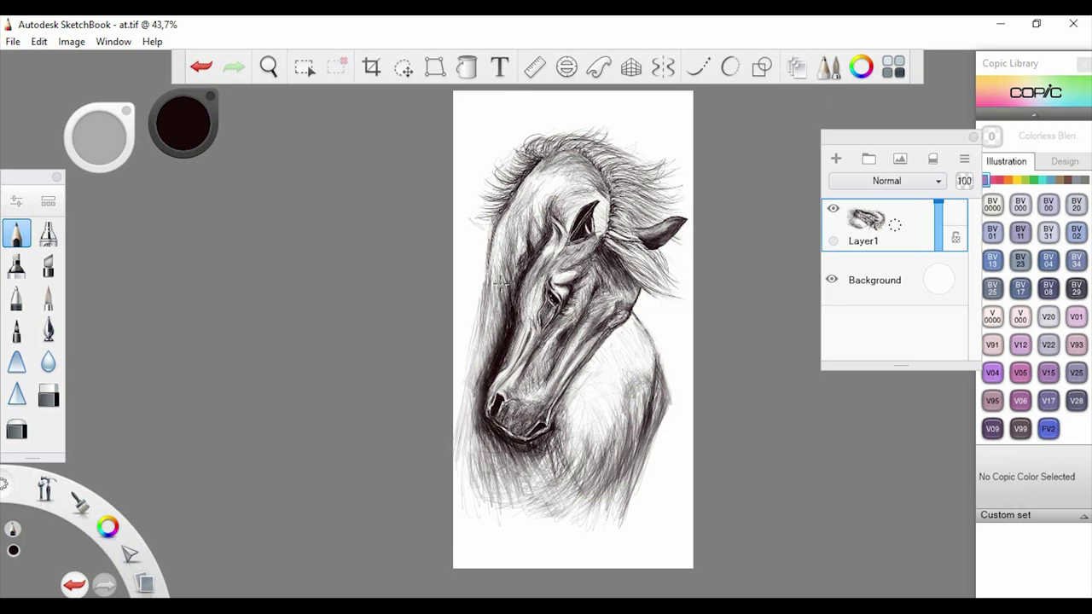
left_click_drag(510, 217, 493, 273)
left_click_drag(564, 161, 510, 208)
left_click_drag(565, 181, 537, 217)
mouse_move(607, 190)
left_mouse_down()
mouse_move(594, 211)
mouse_move(551, 189)
left_mouse_up()
Hatch the pale area of the body behind the muzzle and add fine strokes along the outer edge of the neck
left_click_drag(632, 322, 648, 349)
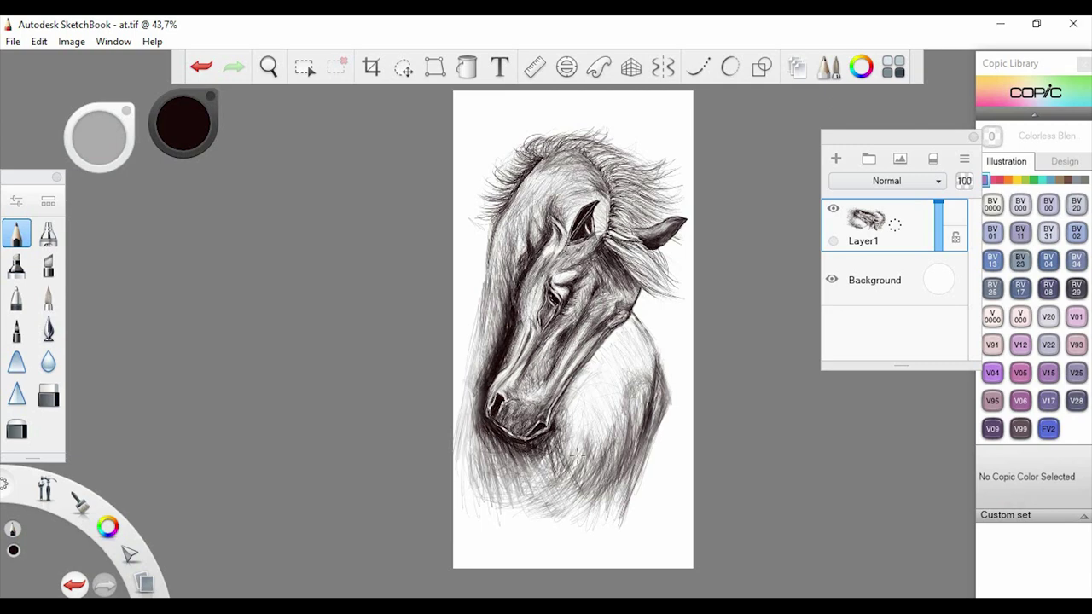
left_click_drag(577, 443, 560, 474)
mouse_move(595, 394)
left_mouse_down()
mouse_move(576, 428)
mouse_move(603, 429)
left_mouse_up()
left_click_drag(487, 241, 469, 318)
mouse_move(494, 242)
left_mouse_down()
mouse_move(469, 325)
mouse_move(476, 300)
left_mouse_up()
left_click_drag(489, 231, 471, 320)
Add light hatching under the jaw line and darken the upper contour of the body behind it
mouse_move(635, 321)
left_mouse_down()
mouse_move(658, 368)
mouse_move(587, 368)
left_mouse_up()
left_click_drag(610, 334, 581, 373)
left_click_drag(603, 332, 580, 368)
left_click_drag(586, 342, 555, 381)
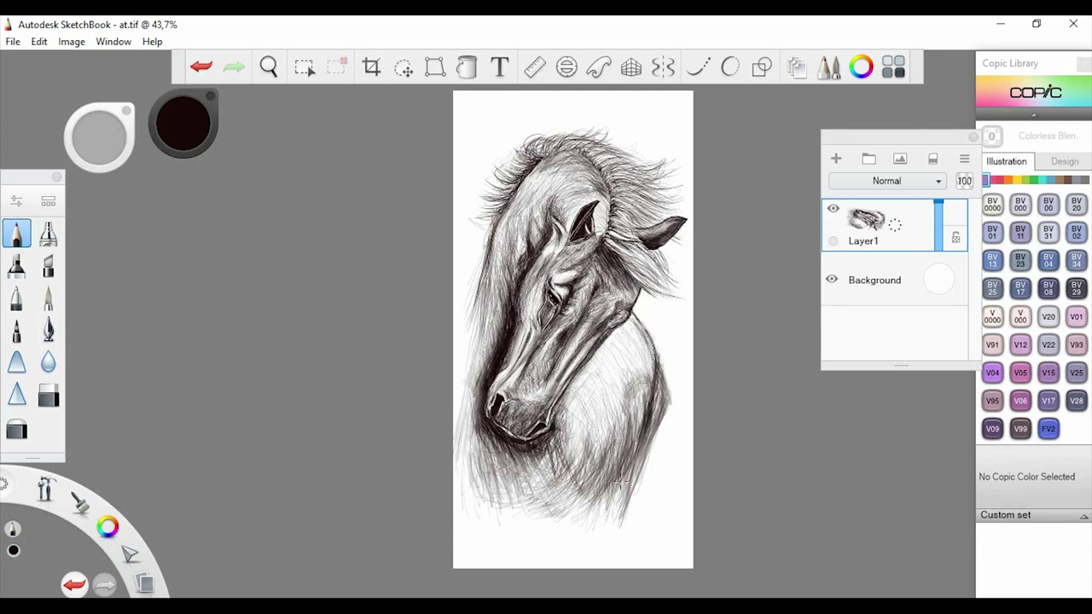
left_click_drag(638, 331, 654, 369)
left_click(16, 204)
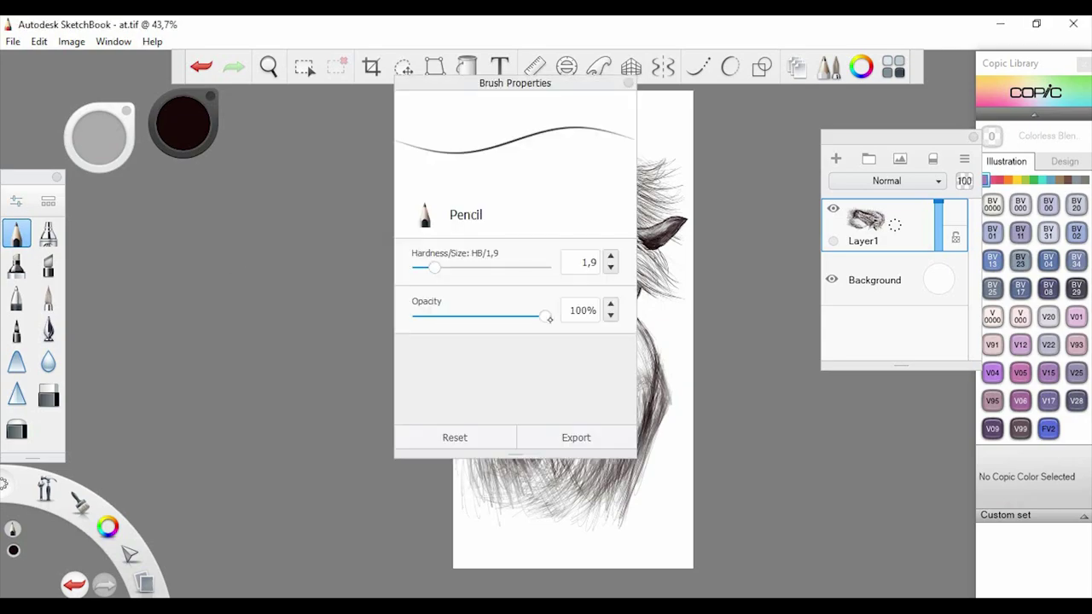
left_click(115, 290)
left_click_drag(486, 483, 487, 483)
left_click_drag(498, 489, 494, 494)
left_click_drag(501, 489, 502, 483)
key("ctrl+z")
key("ctrl+z")
Sign the drawing behind the muzzle with the artist's name and 2020, underlining the year
left_click(268, 66)
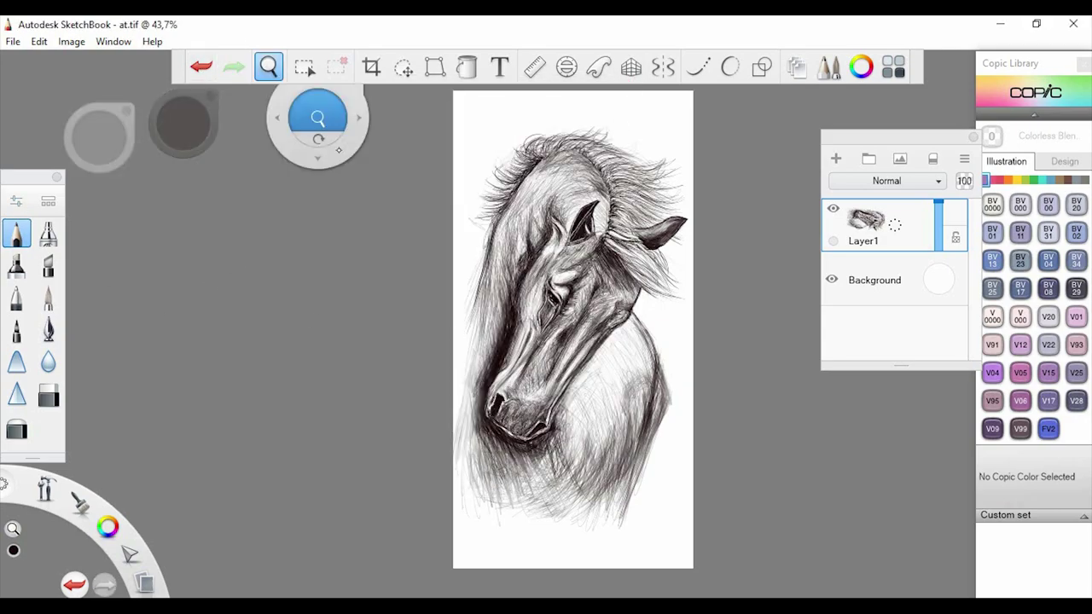
mouse_move(319, 117)
left_mouse_down()
mouse_move(481, 546)
mouse_move(437, 401)
mouse_move(397, 435)
left_mouse_up()
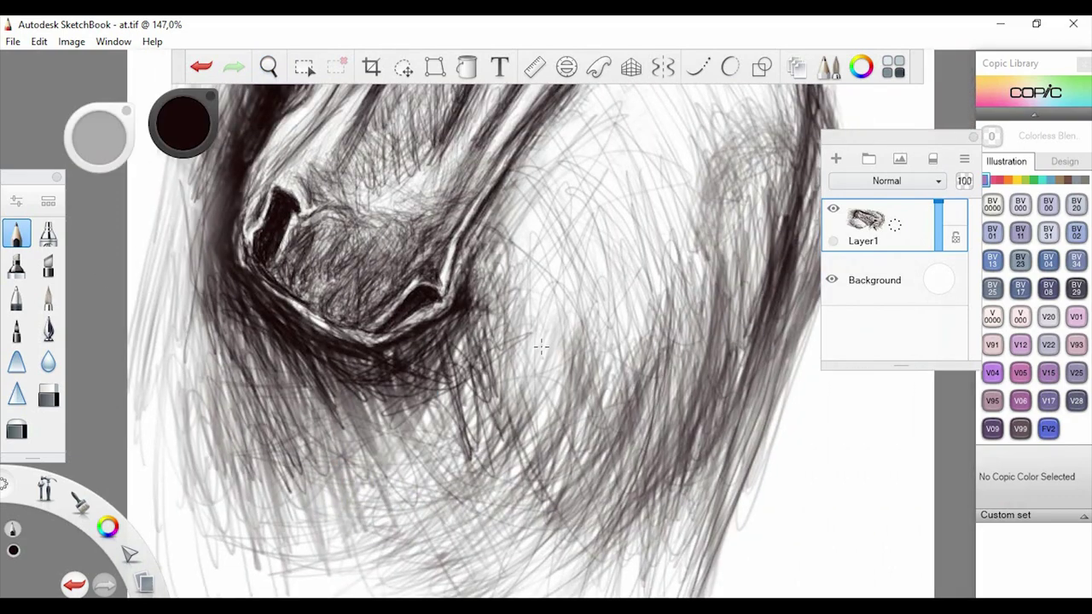
left_click_drag(541, 337, 553, 363)
left_click_drag(565, 363, 633, 373)
left_click_drag(641, 357, 639, 358)
left_click_drag(653, 358, 671, 375)
left_click_drag(678, 358, 676, 360)
left_click_drag(613, 383, 629, 413)
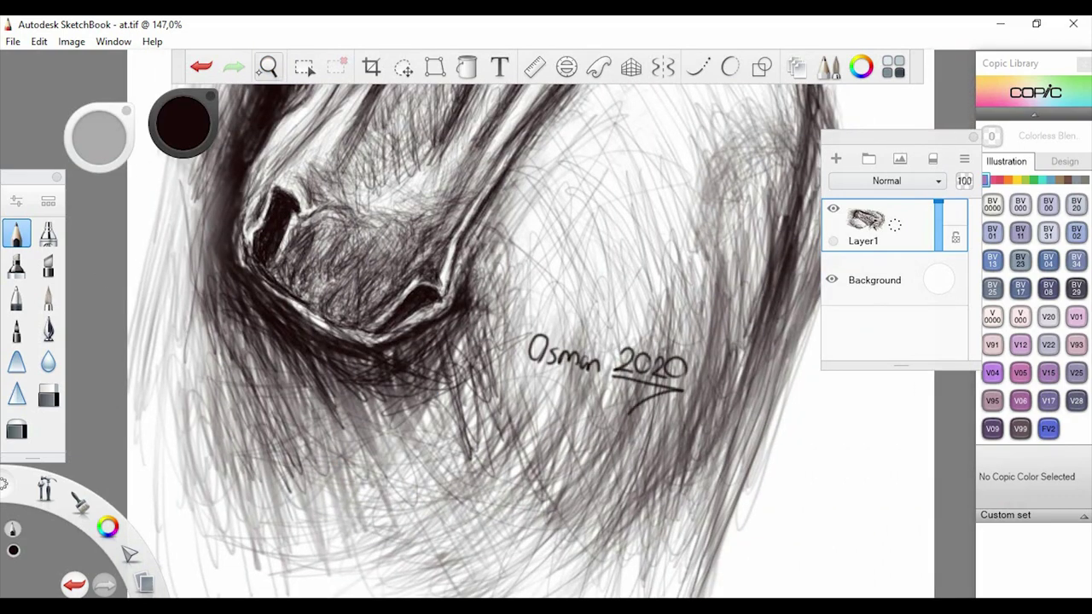
Save the finished horse portrait
left_click(269, 66)
left_click_drag(351, 189, 478, 410)
left_click_drag(441, 325, 607, 542)
left_click_drag(503, 465, 375, 205)
left_click_drag(562, 268, 570, 257)
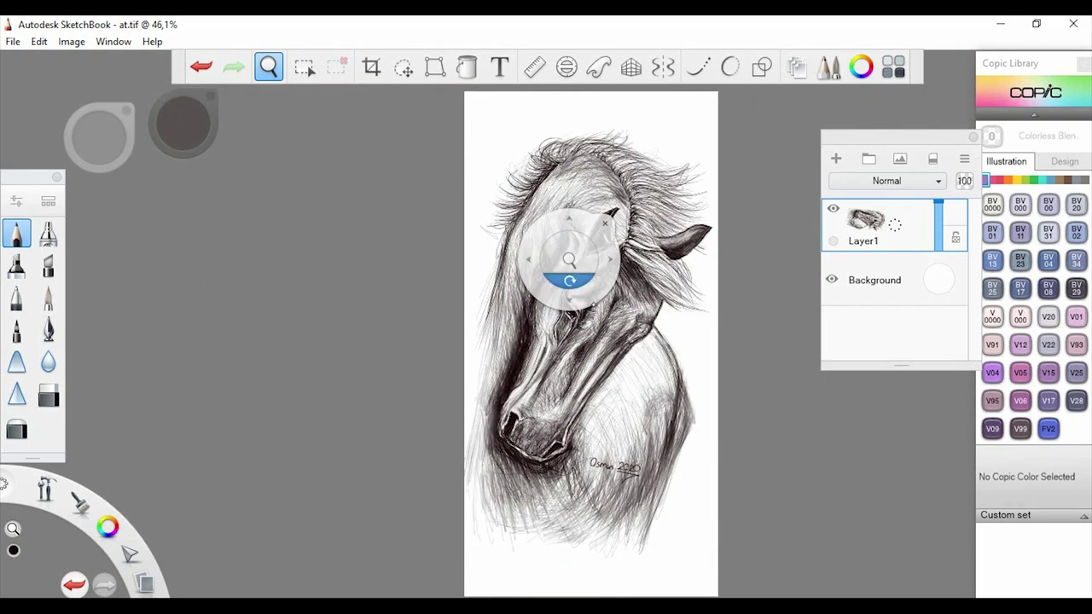
left_click(473, 260)
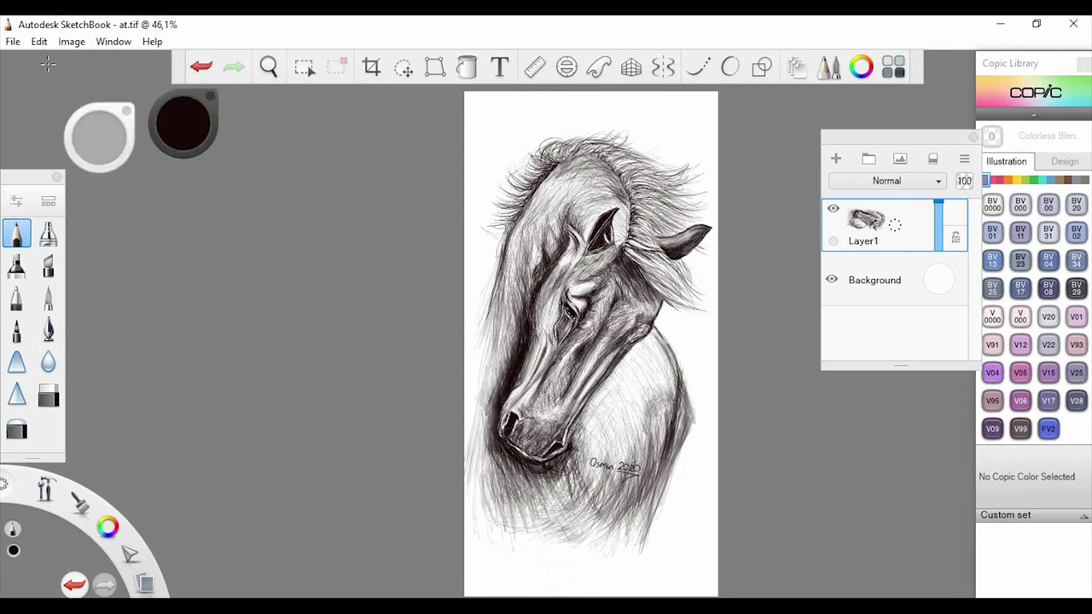
left_click(13, 41)
left_click(34, 134)
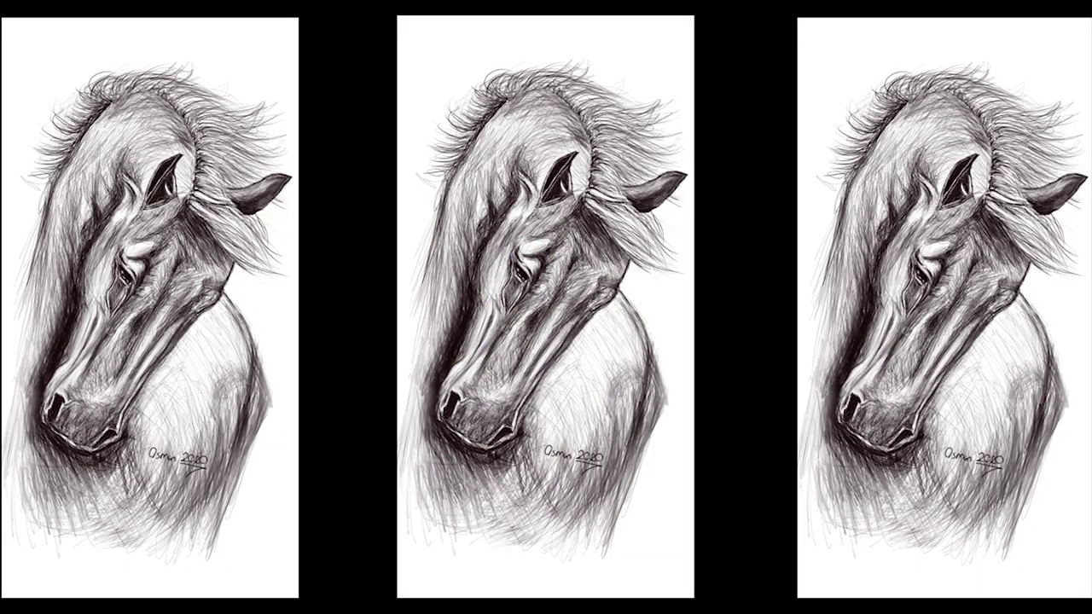